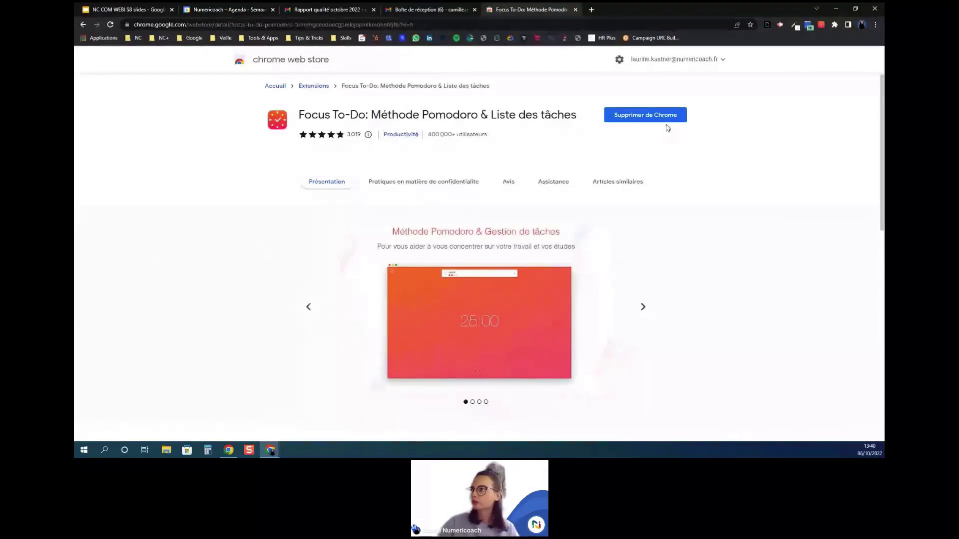
# Step: Look through the list of installed Chrome extensions
pyautogui.click(835, 25)
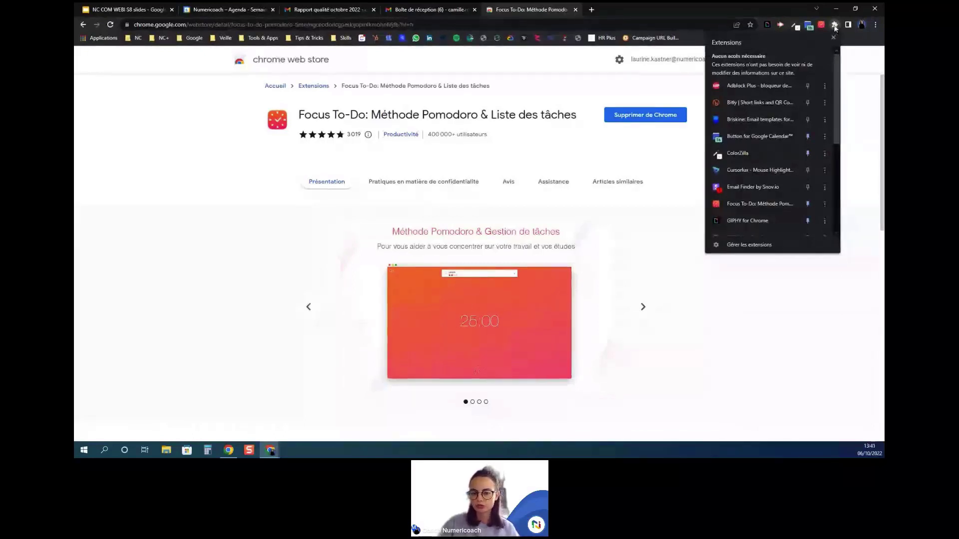
pyautogui.scroll(-4, 797, 124)
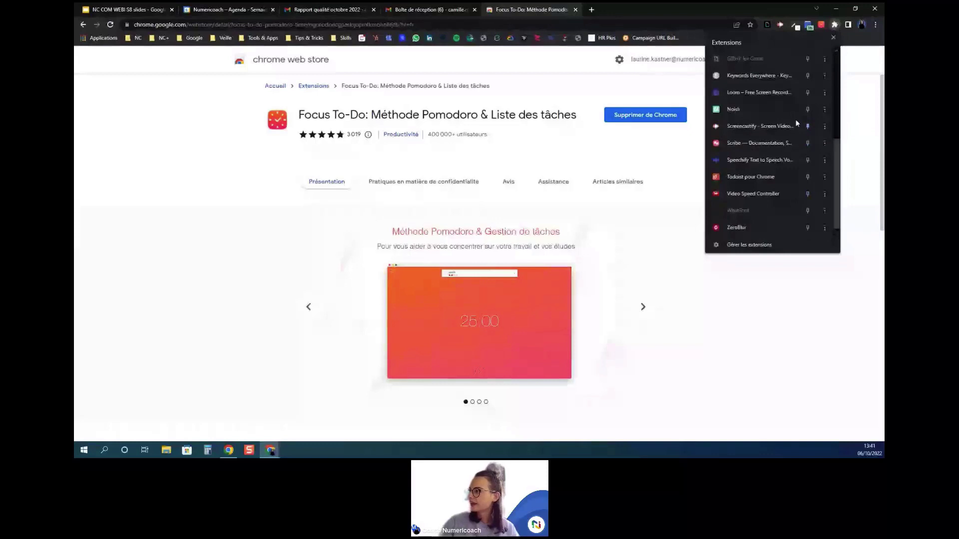
pyautogui.scroll(2, 751, 155)
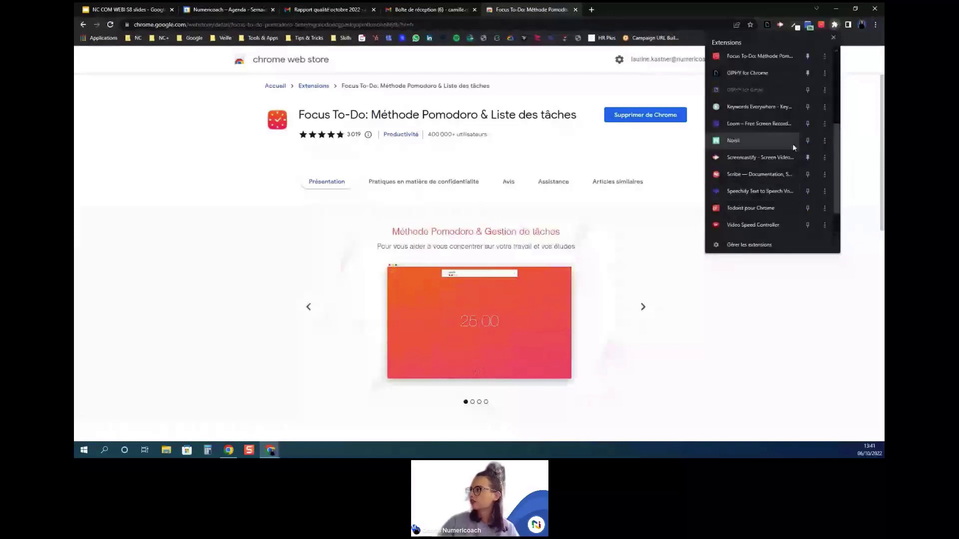
pyautogui.scroll(5, 750, 152)
pyautogui.click(836, 24)
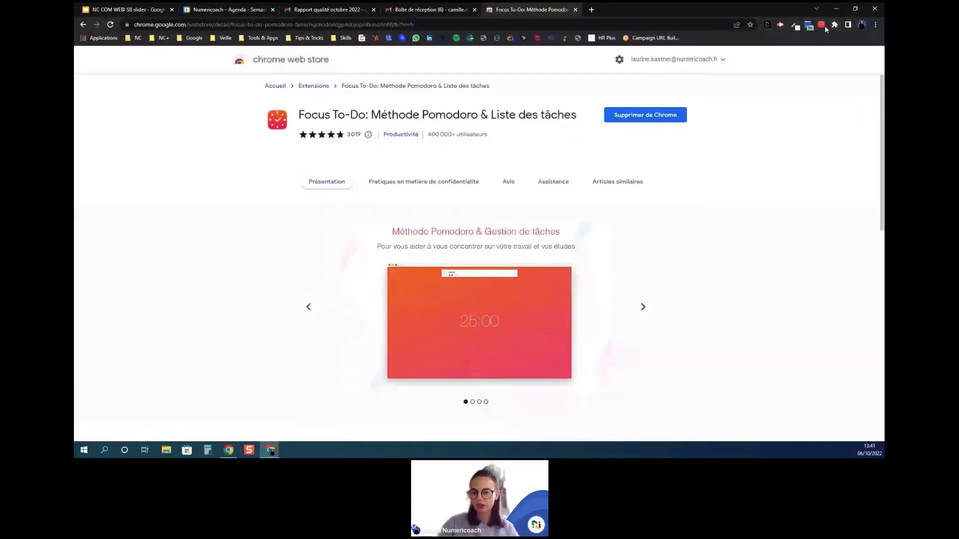
# Step: Open the Focus To-Do extension in a maximized window and add the task "Compléter le rapport d'octobre 2022" for today
pyautogui.click(822, 26)
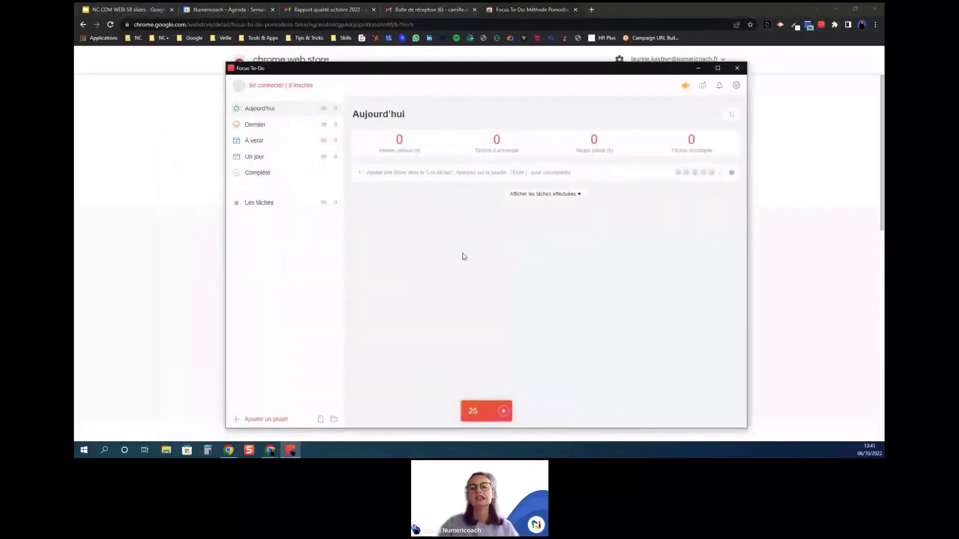
pyautogui.click(717, 68)
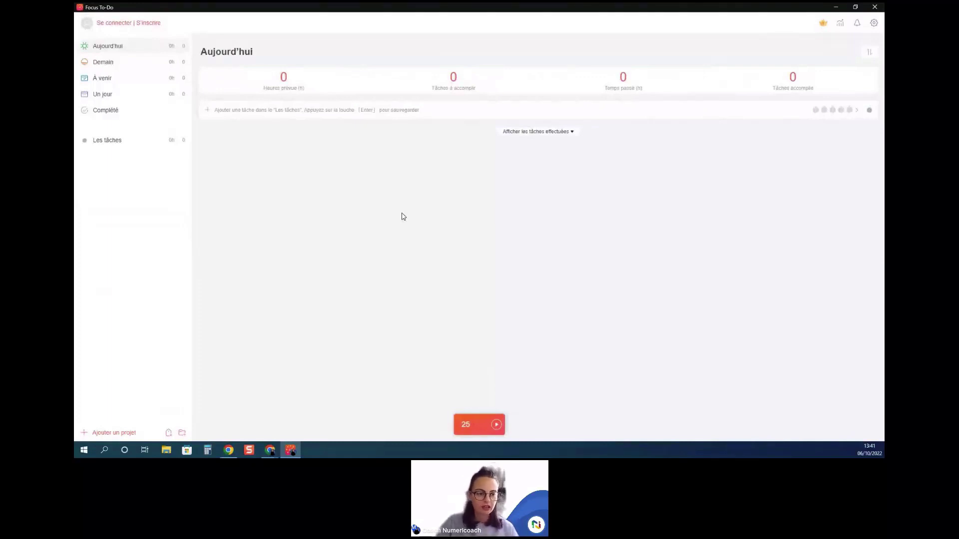
pyautogui.click(295, 110)
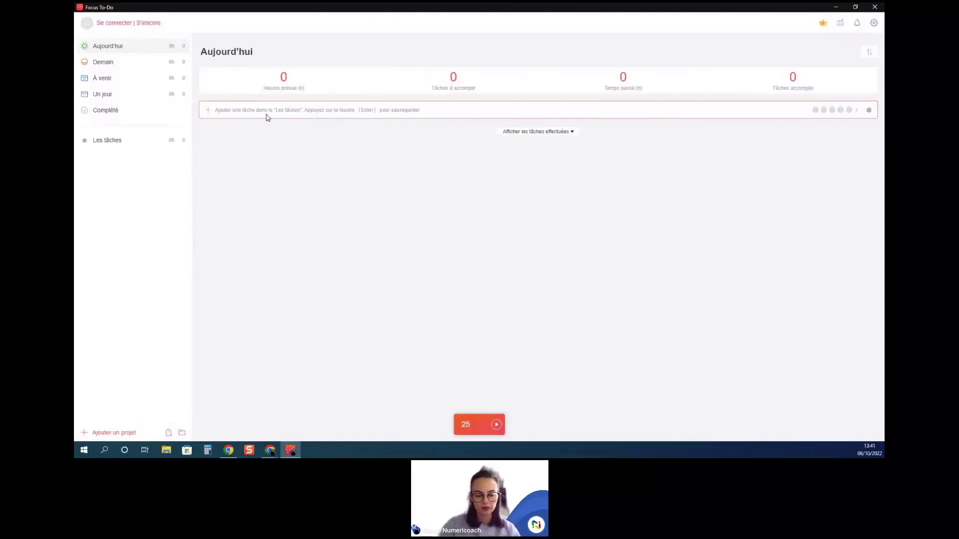
pyautogui.write('Compléter')
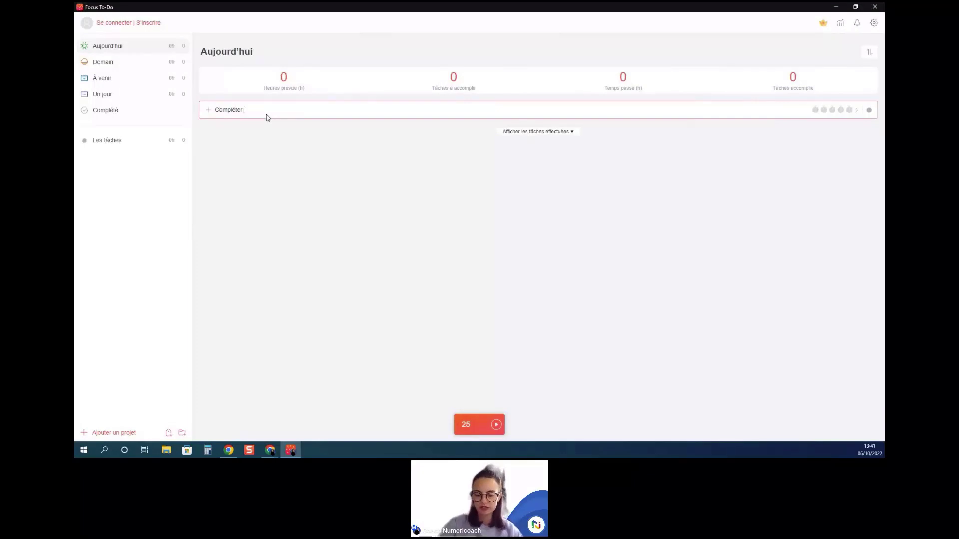
pyautogui.write(' le rapport')
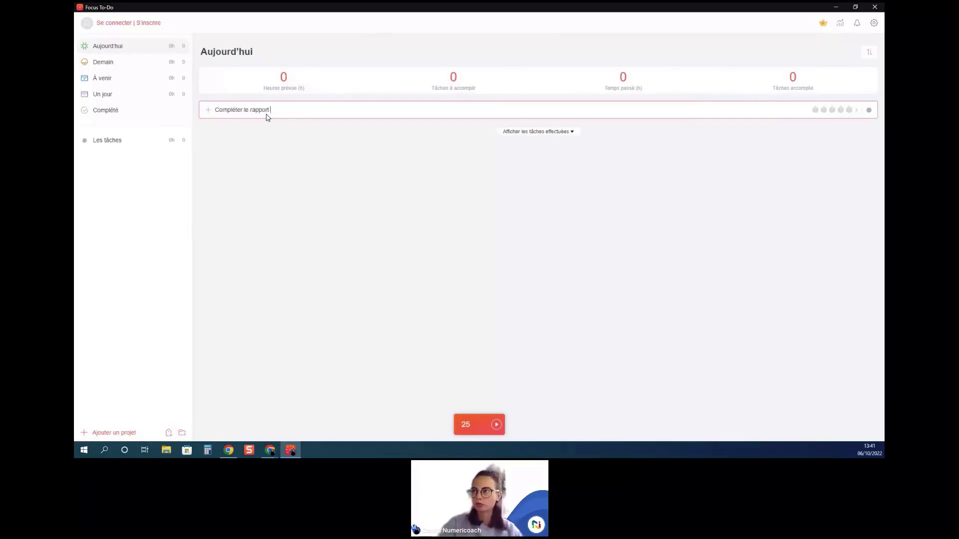
pyautogui.write(" d'oc")
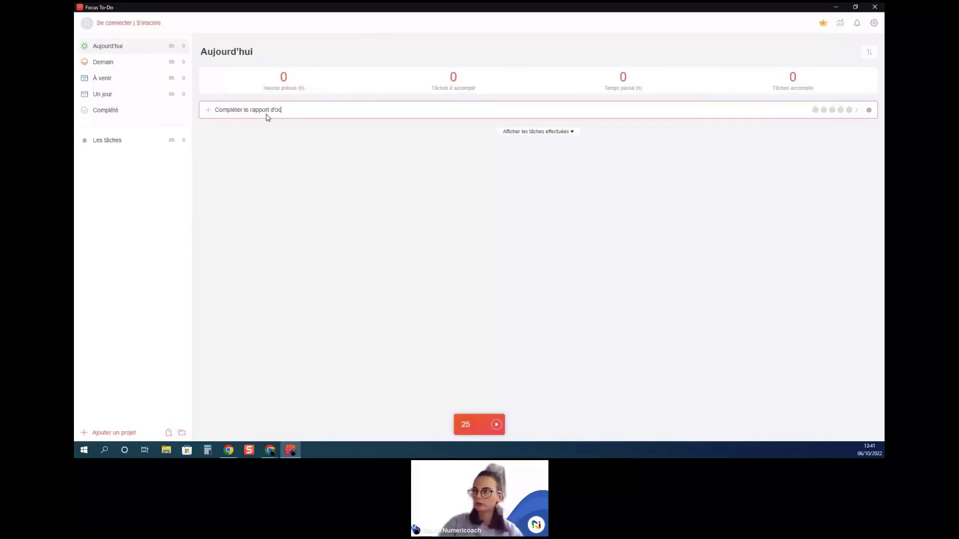
pyautogui.write('tobre 2')
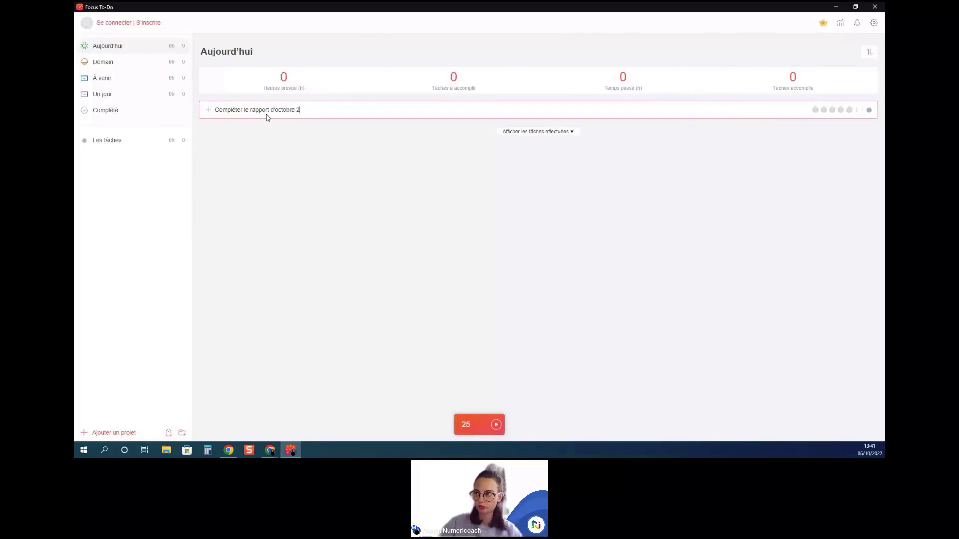
pyautogui.write('022')
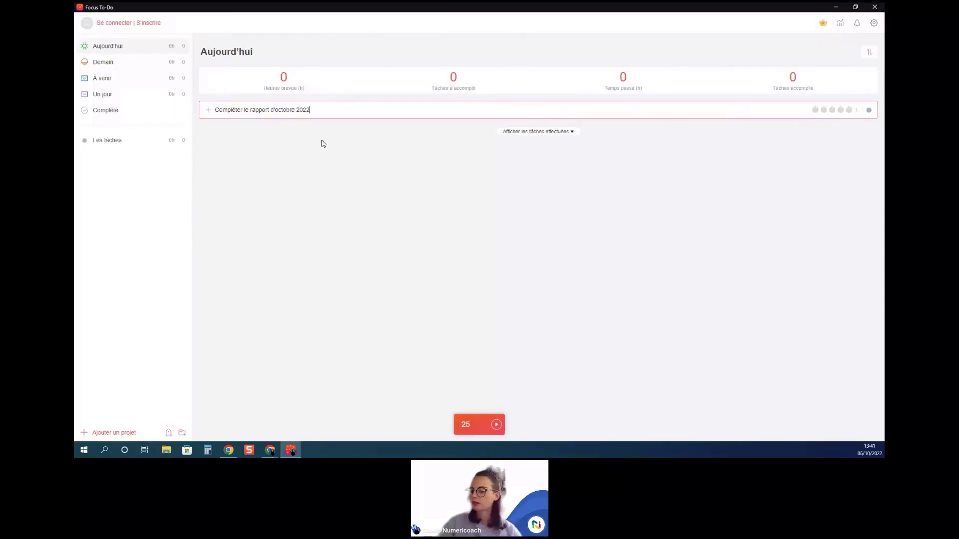
pyautogui.press('Return')
# Step: Set the report task's estimated duration to 1 Pomodoro of 25 minutes
pyautogui.click(355, 146)
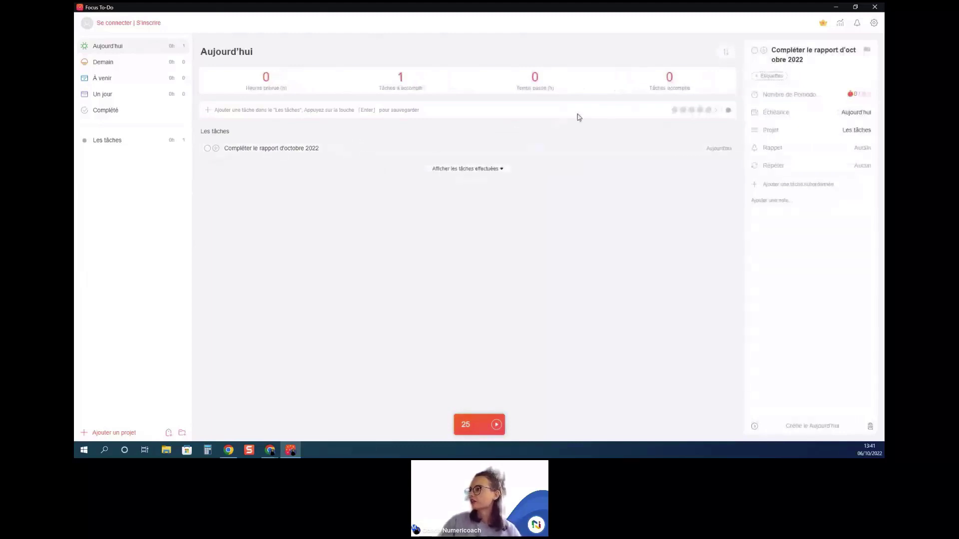
pyautogui.click(550, 108)
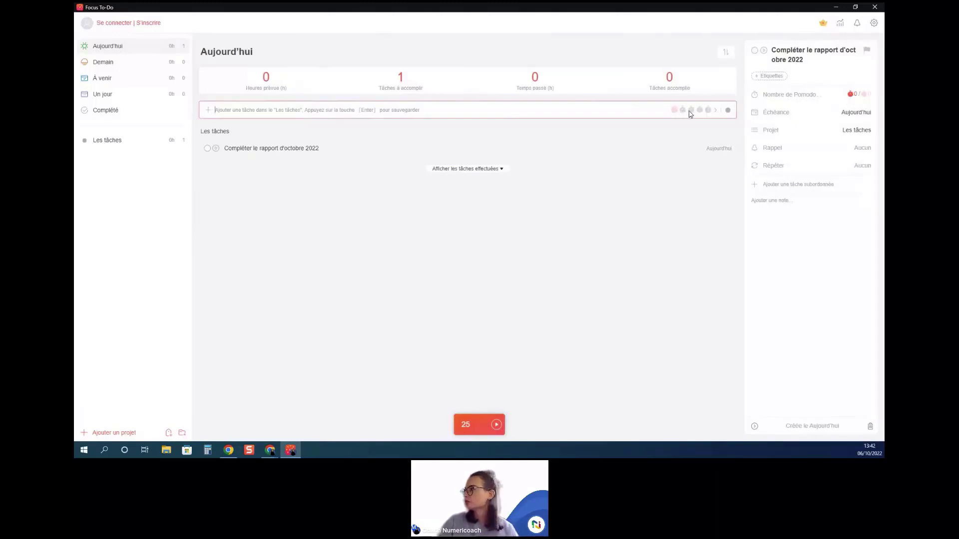
pyautogui.click(850, 95)
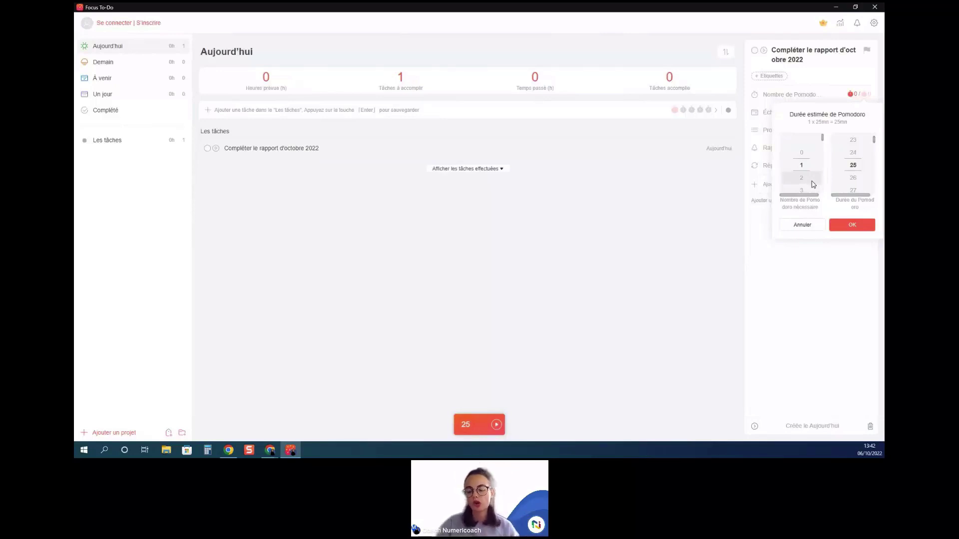
pyautogui.click(856, 224)
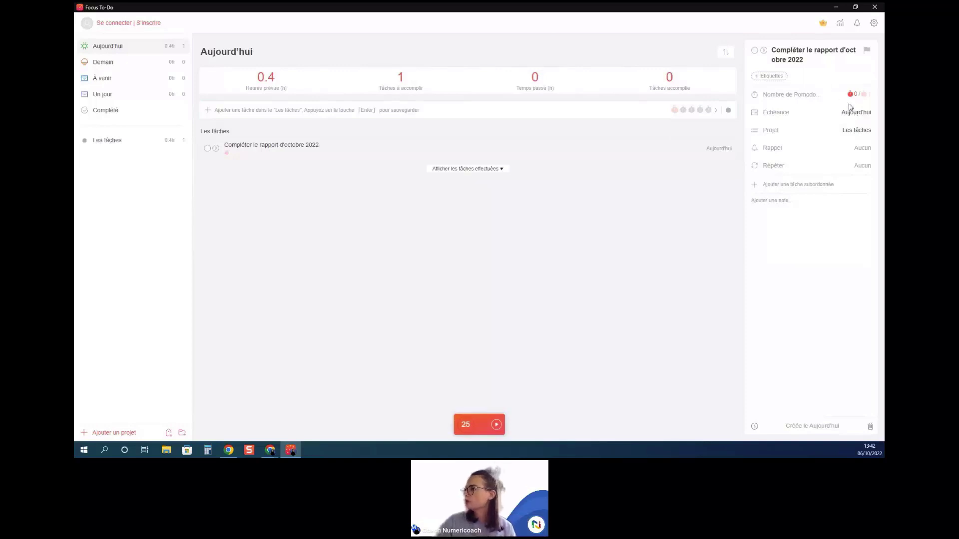
# Step: Examine the report task's project choices and its reminder and repeat options, then close its details
pyautogui.click(855, 132)
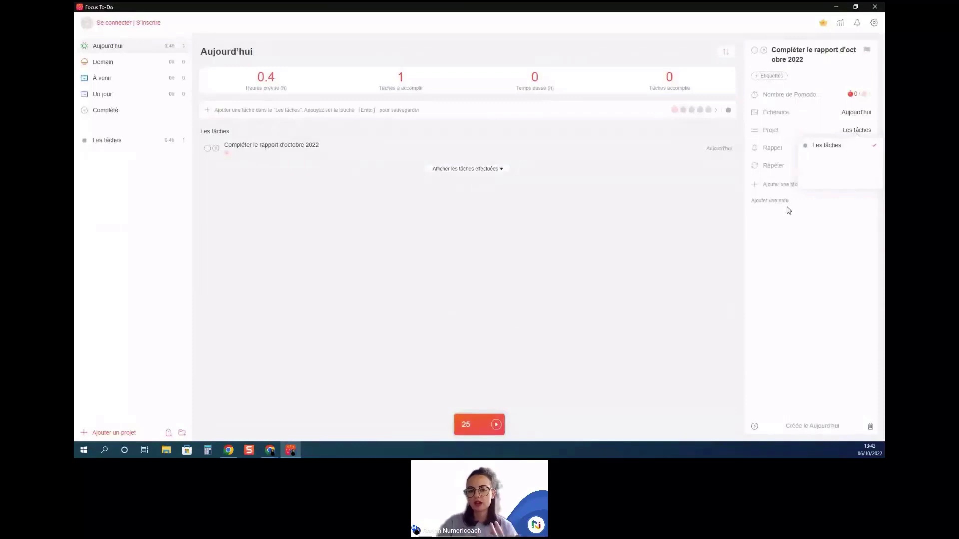
pyautogui.click(788, 225)
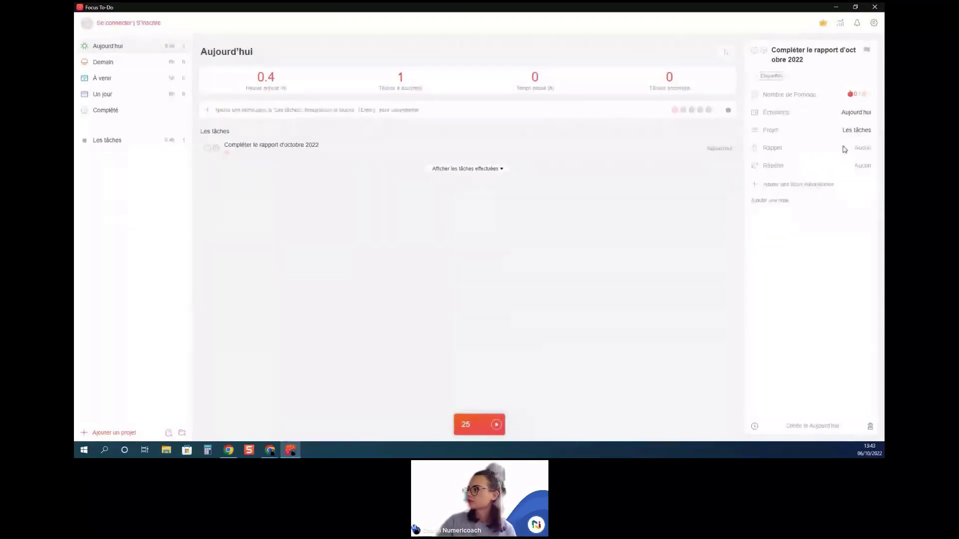
pyautogui.scroll(5, 820, 151)
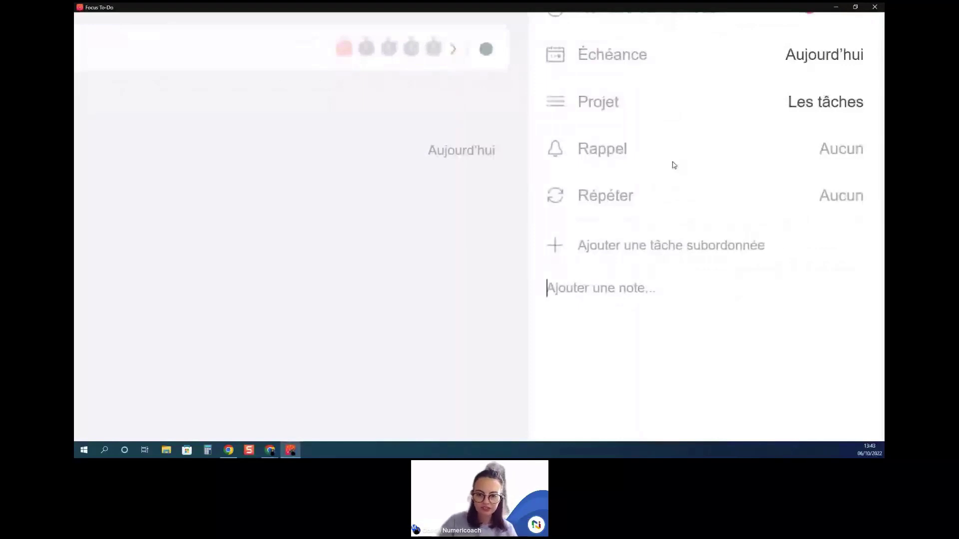
pyautogui.scroll(-5, 674, 166)
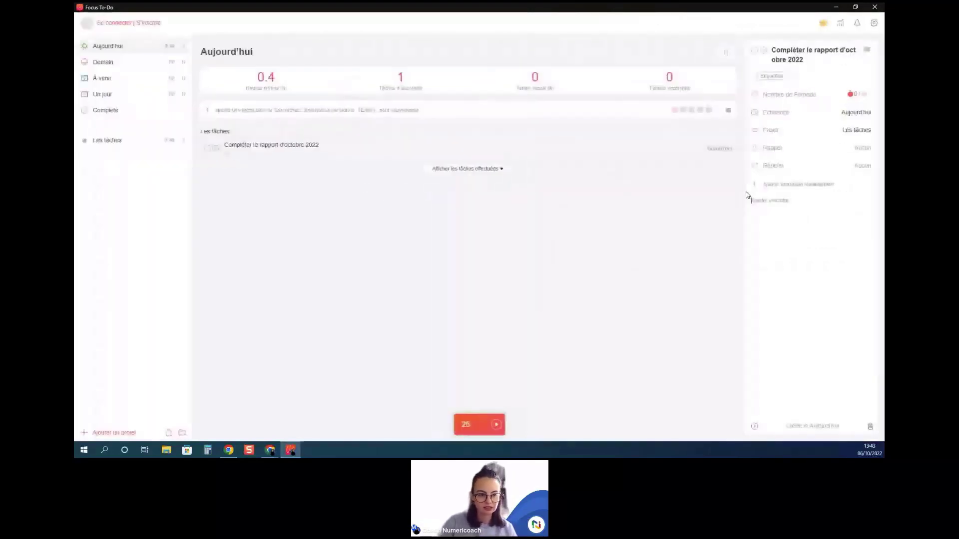
pyautogui.click(552, 235)
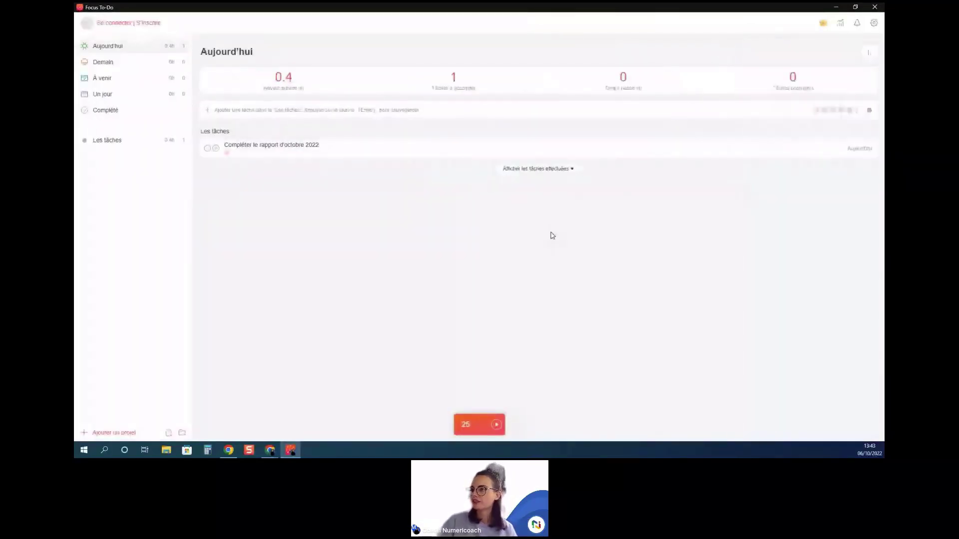
# Step: Start and pause the Pomodoro timer for the report task, returning to today's task list
pyautogui.click(216, 149)
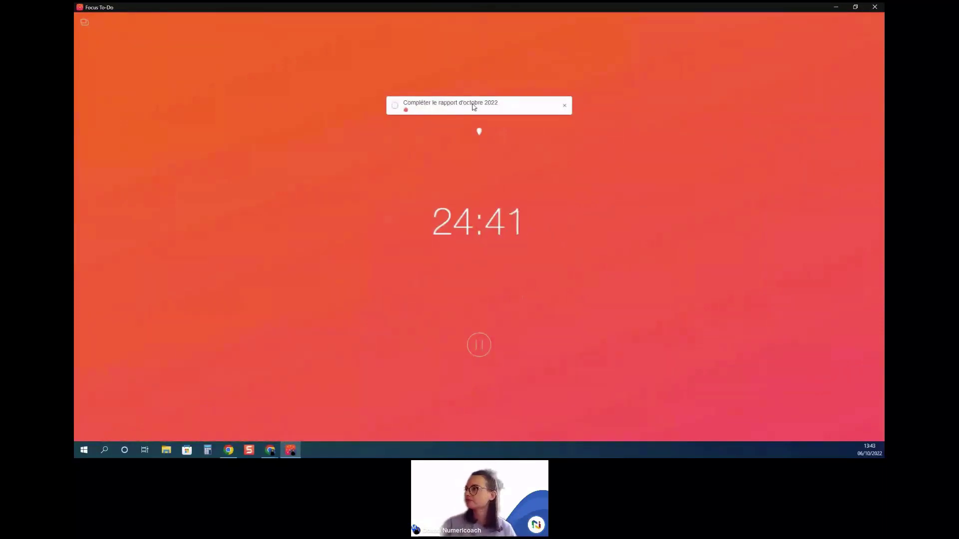
pyautogui.click(481, 351)
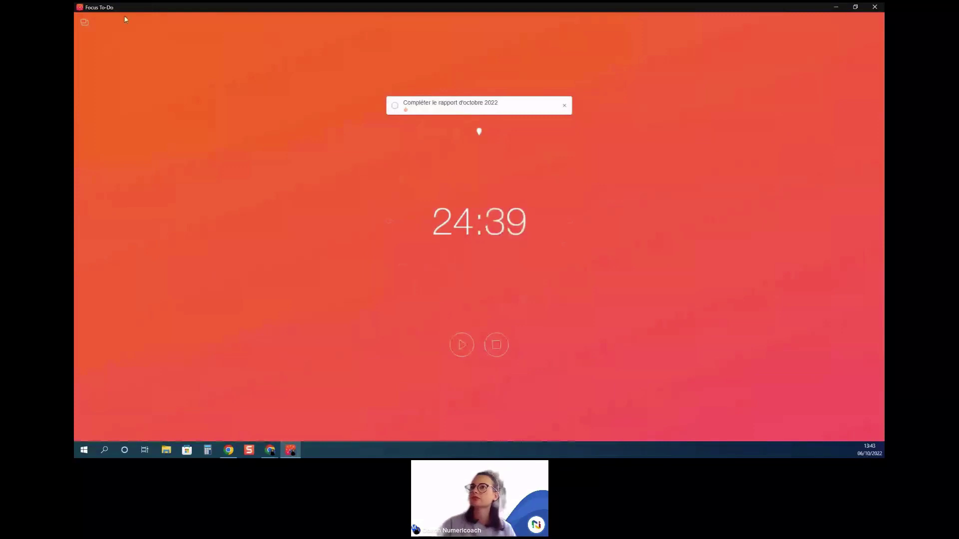
pyautogui.click(85, 22)
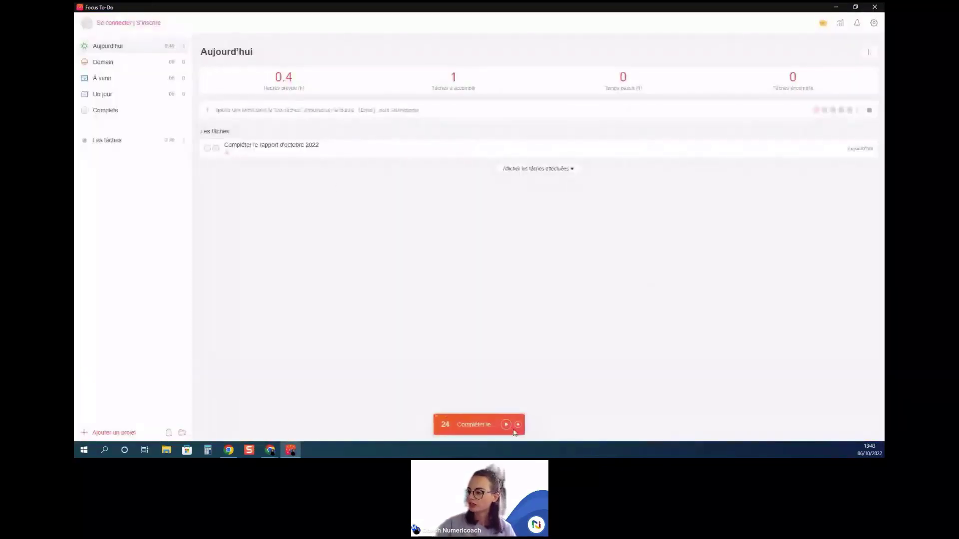
pyautogui.click(437, 420)
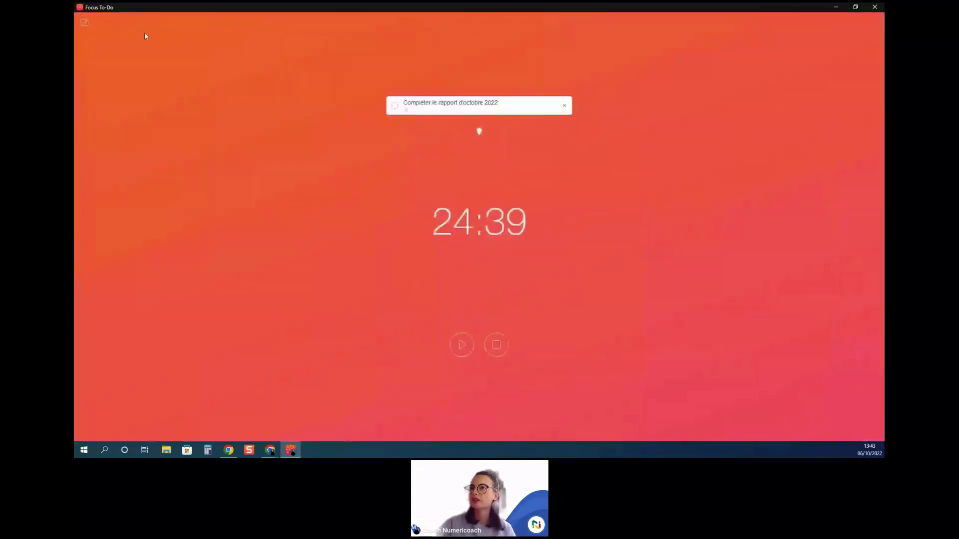
pyautogui.click(84, 22)
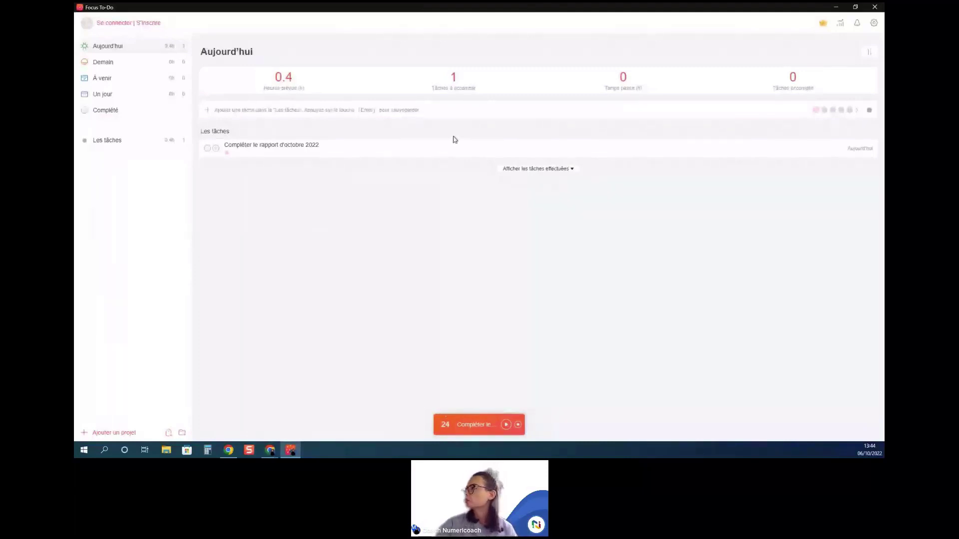
# Step: Open the Pomodoro clock settings and examine the full range of Pomodoro durations without changing the selected one
pyautogui.click(874, 23)
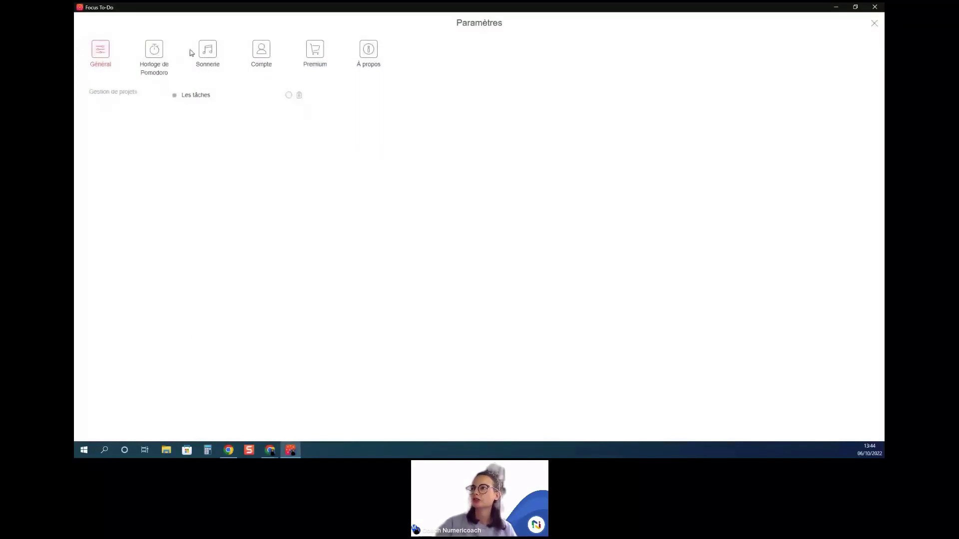
pyautogui.click(160, 59)
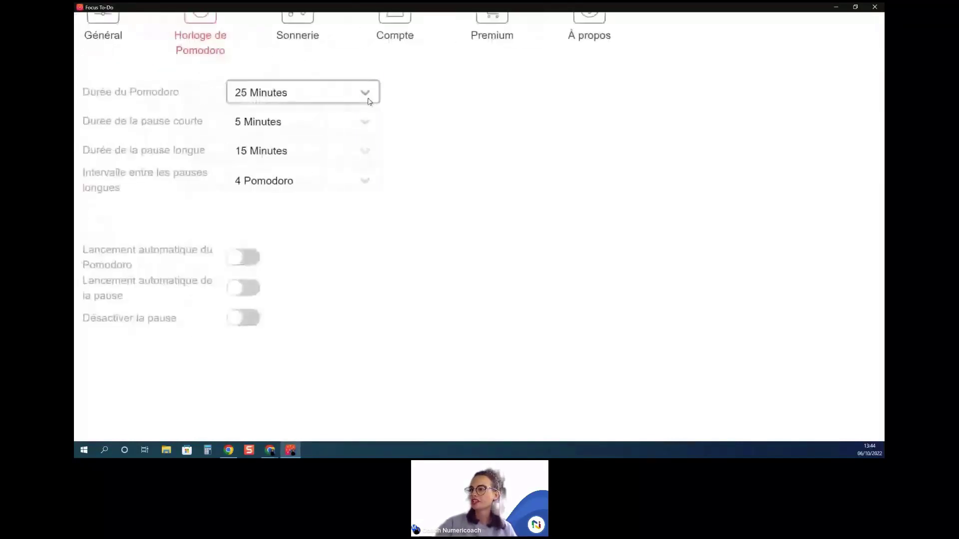
pyautogui.click(366, 95)
pyautogui.scroll(-20, 329, 189)
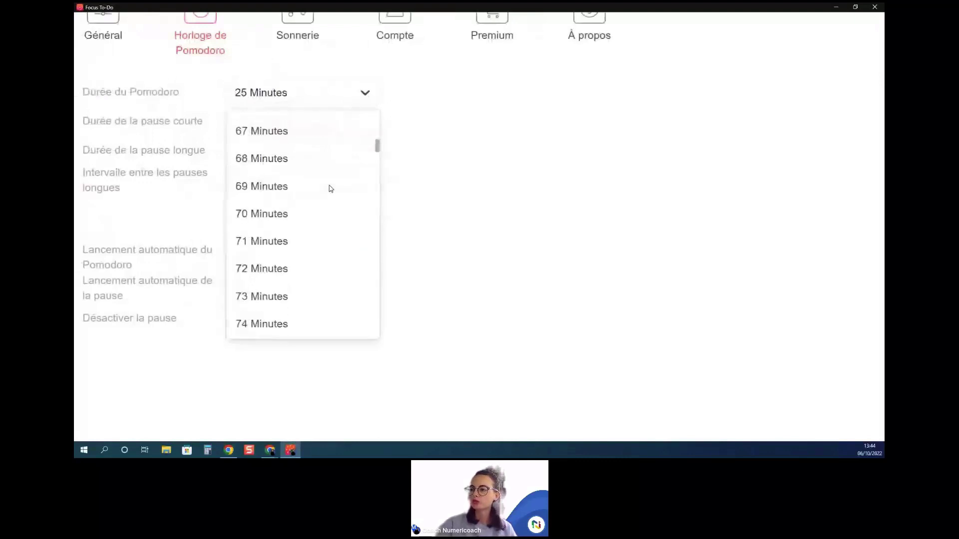
pyautogui.scroll(-20, 329, 188)
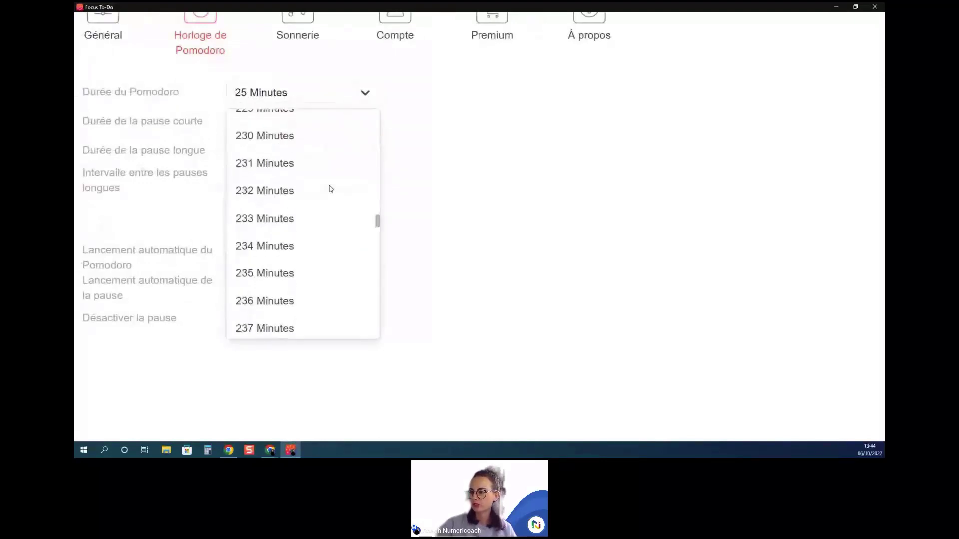
pyautogui.scroll(-20, 328, 189)
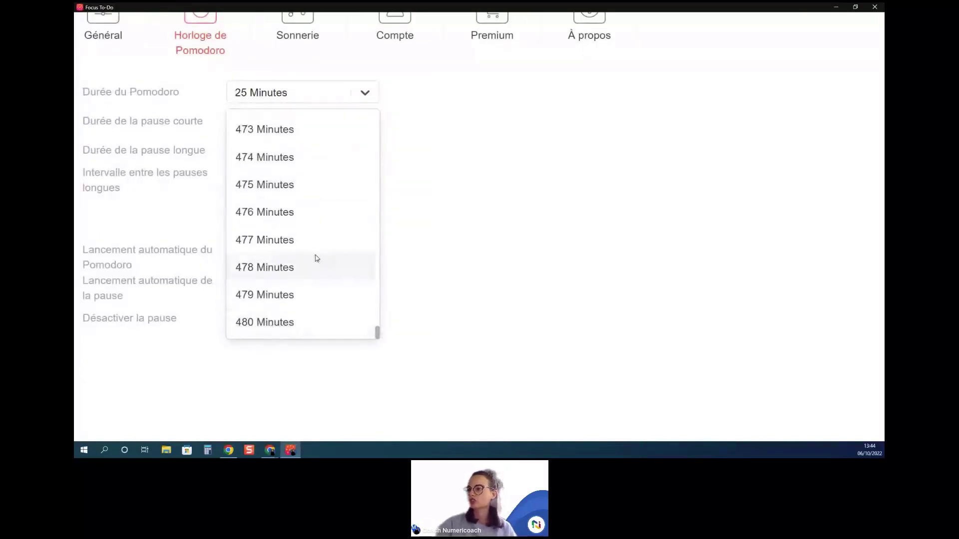
pyautogui.scroll(20, 314, 257)
pyautogui.scroll(20, 317, 258)
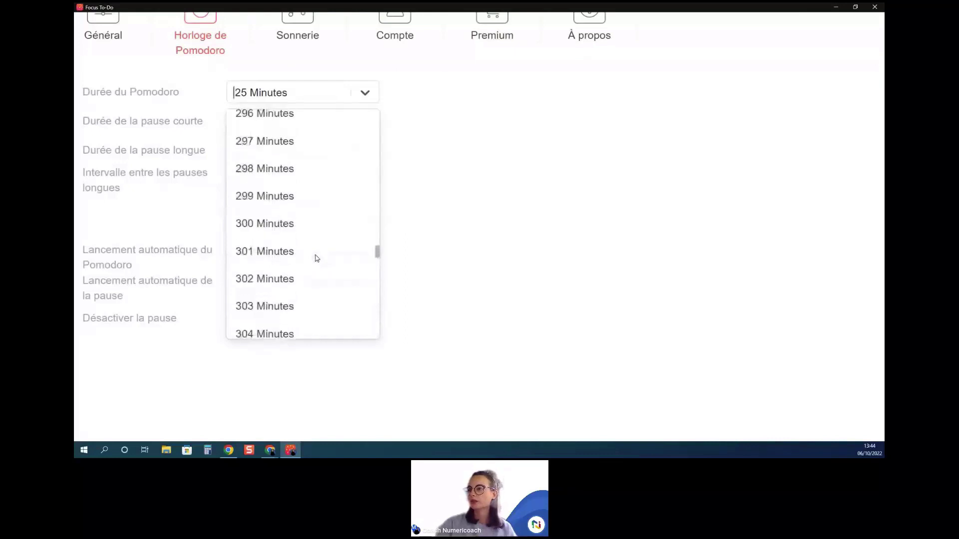
pyautogui.scroll(20, 316, 258)
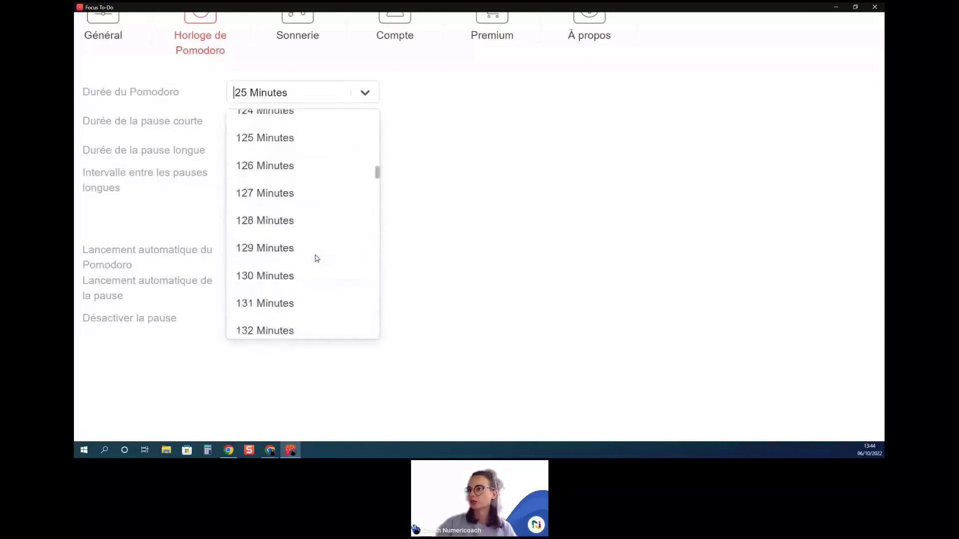
pyautogui.scroll(17, 316, 258)
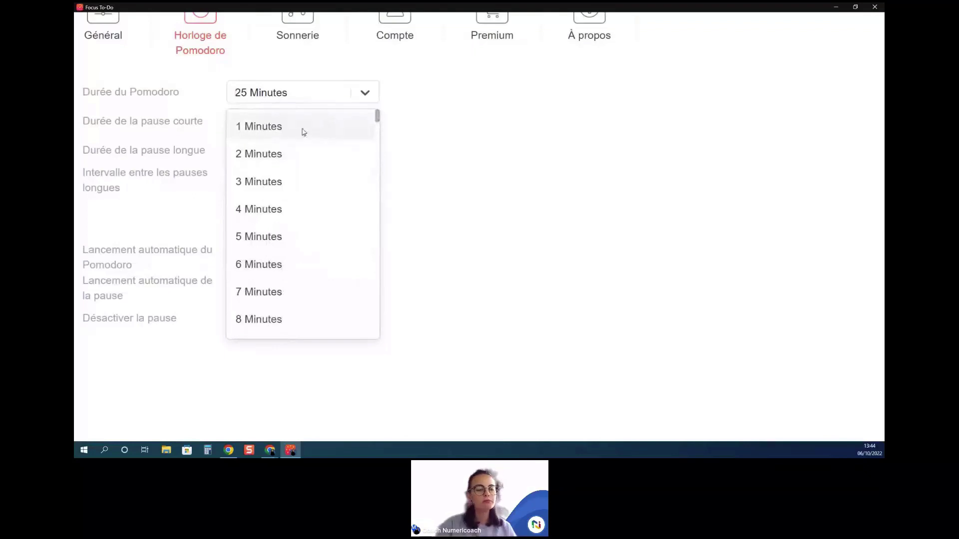
pyautogui.scroll(-3, 307, 145)
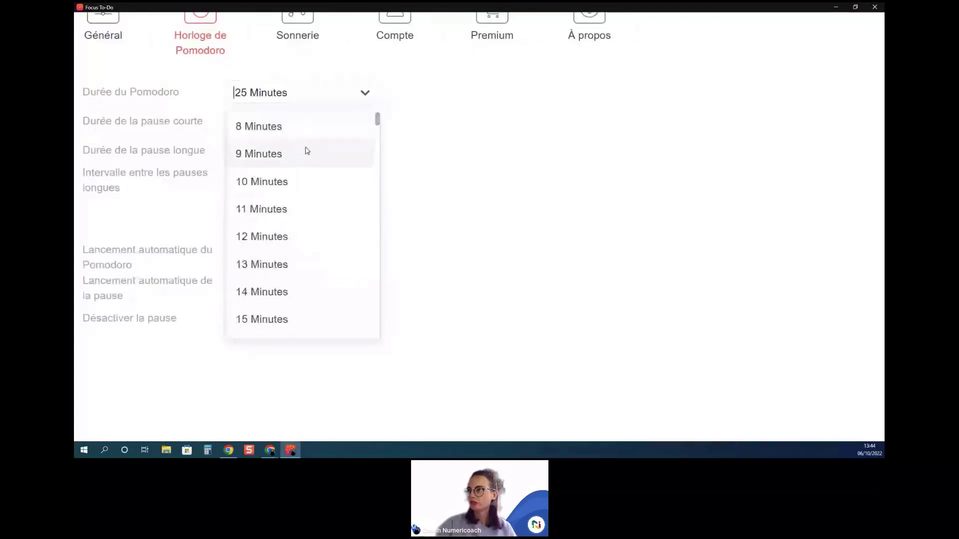
pyautogui.click(387, 135)
pyautogui.hotkey('ctrl', '0')
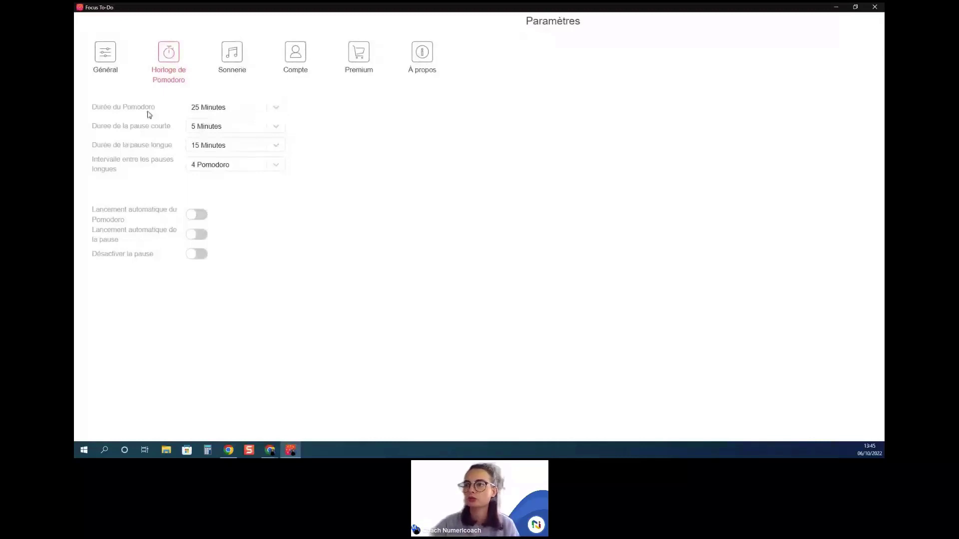
pyautogui.press('Escape')
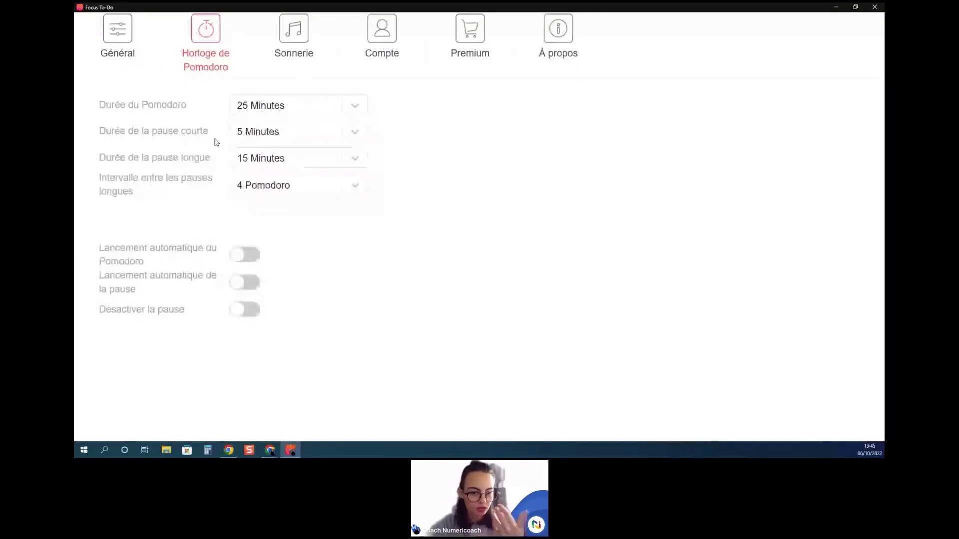
# Step: Examine the short-break duration choices and the ringtone and white-noise options, then close the settings
pyautogui.click(356, 138)
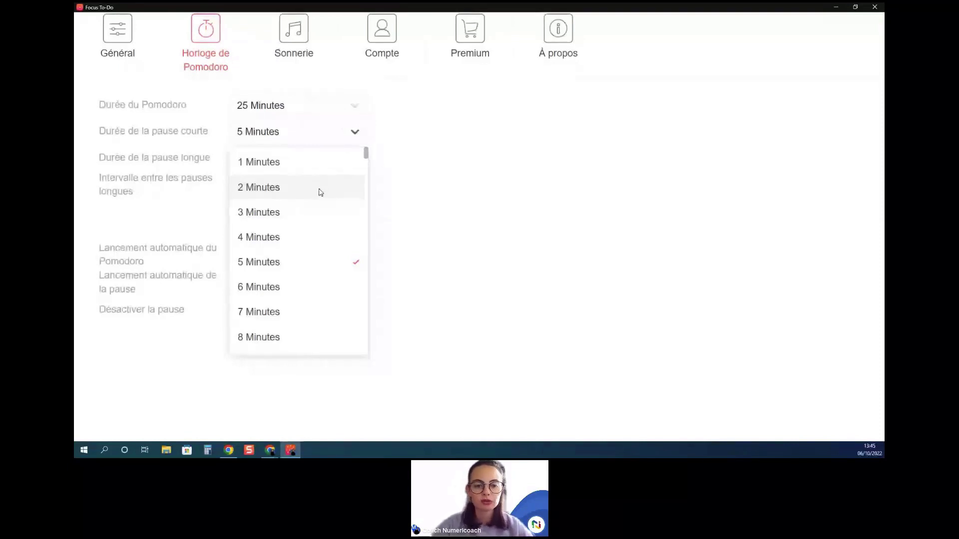
pyautogui.click(199, 178)
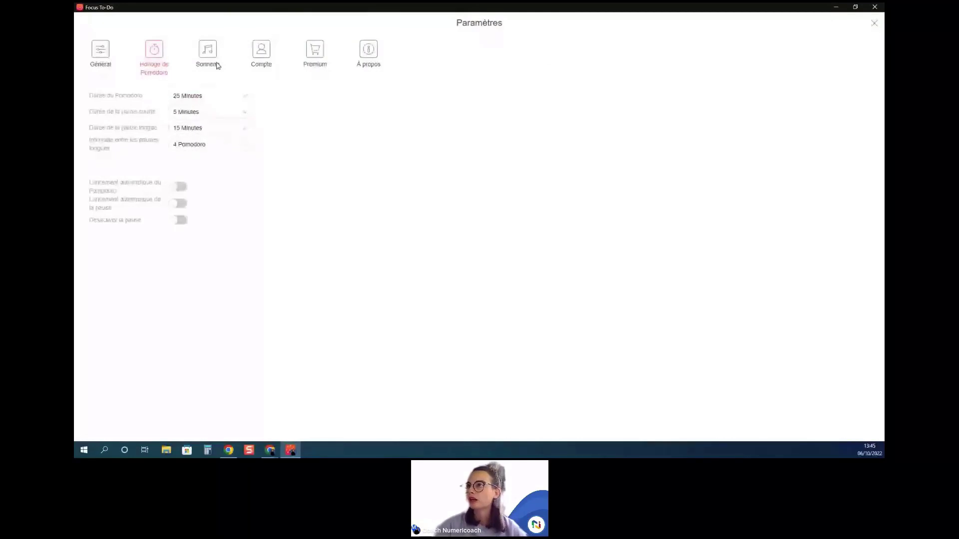
pyautogui.click(216, 60)
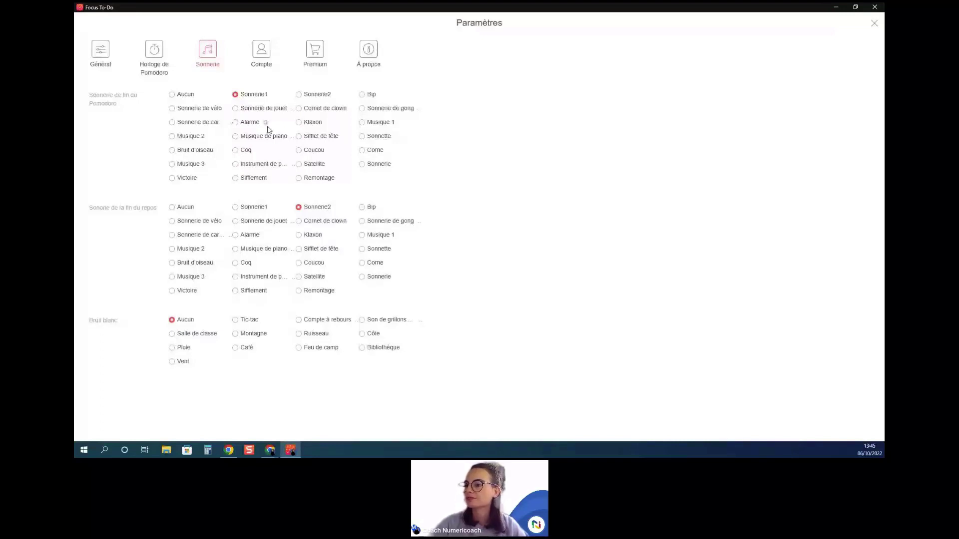
pyautogui.click(875, 24)
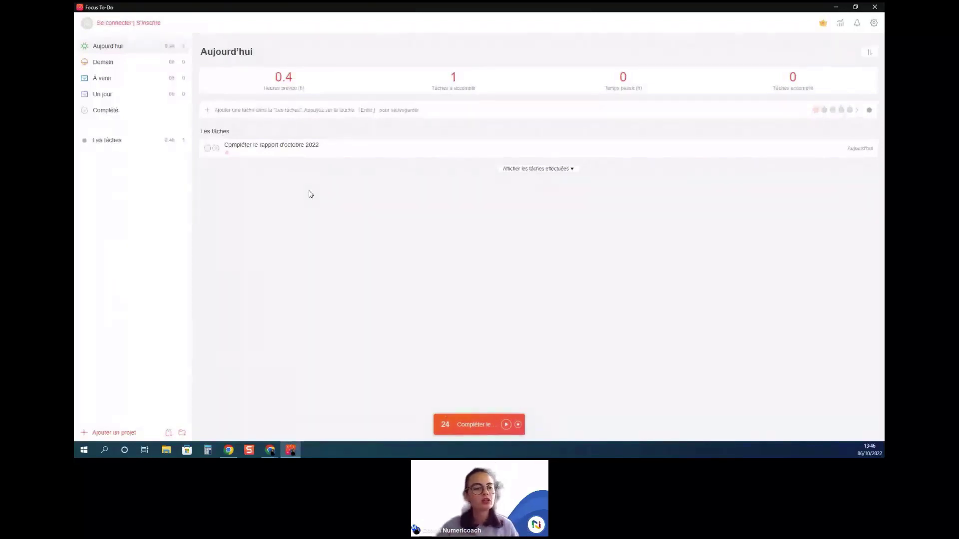
# Step: Switch to Chrome and bring up the Google Calendar week of October 3 to 7, 2022
pyautogui.click(228, 450)
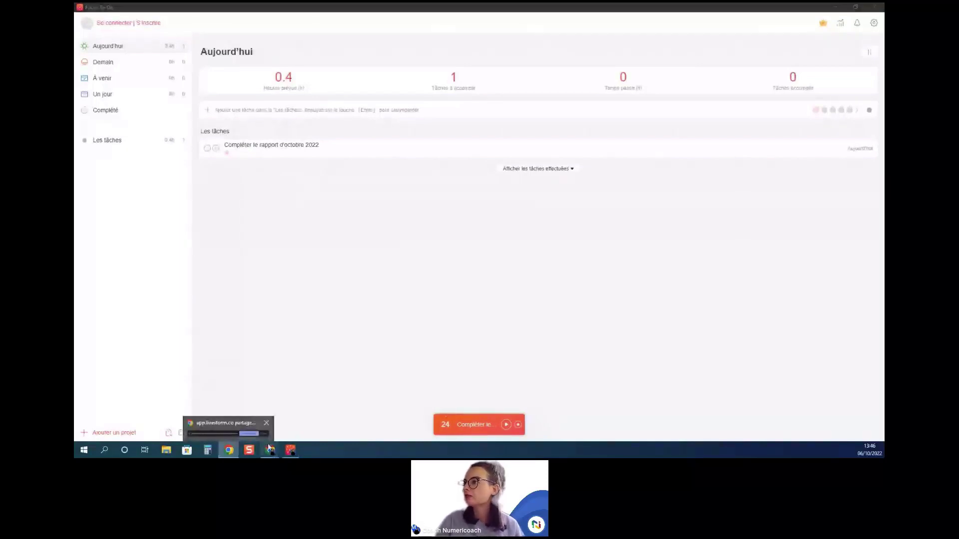
pyautogui.moveTo(268, 445)
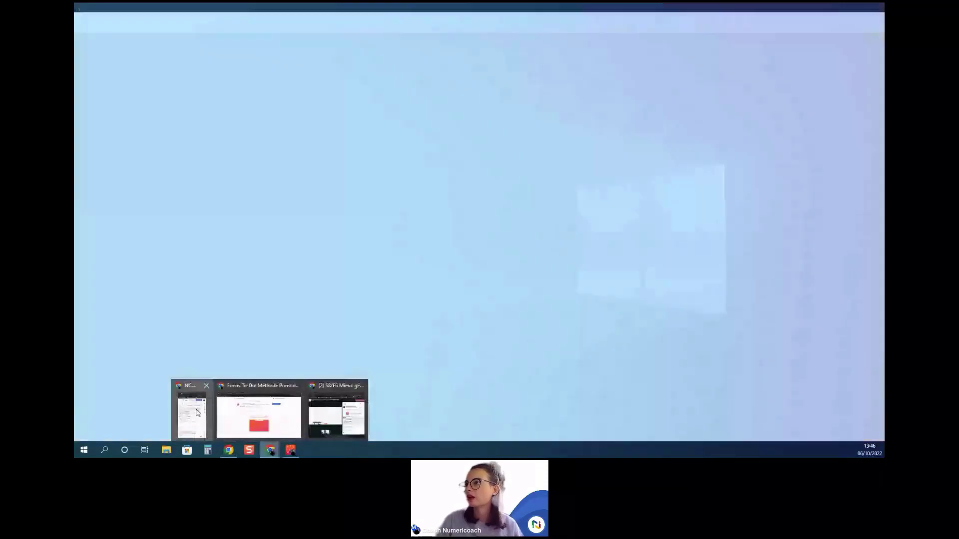
pyautogui.click(197, 413)
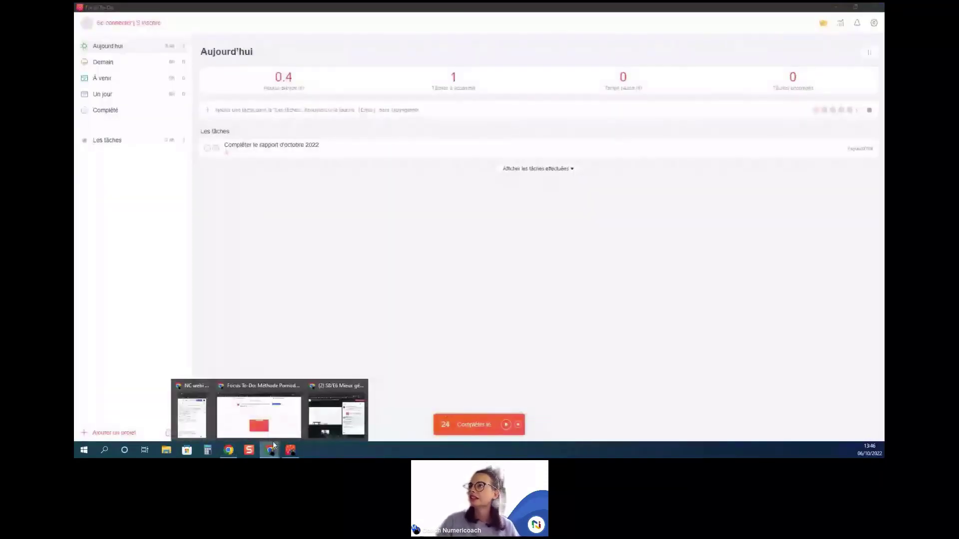
pyautogui.click(259, 417)
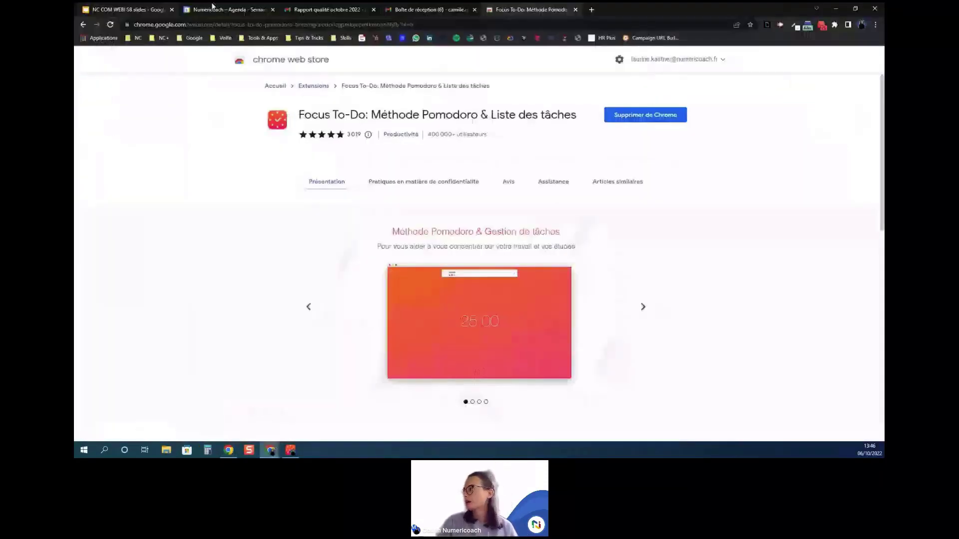
pyautogui.click(212, 8)
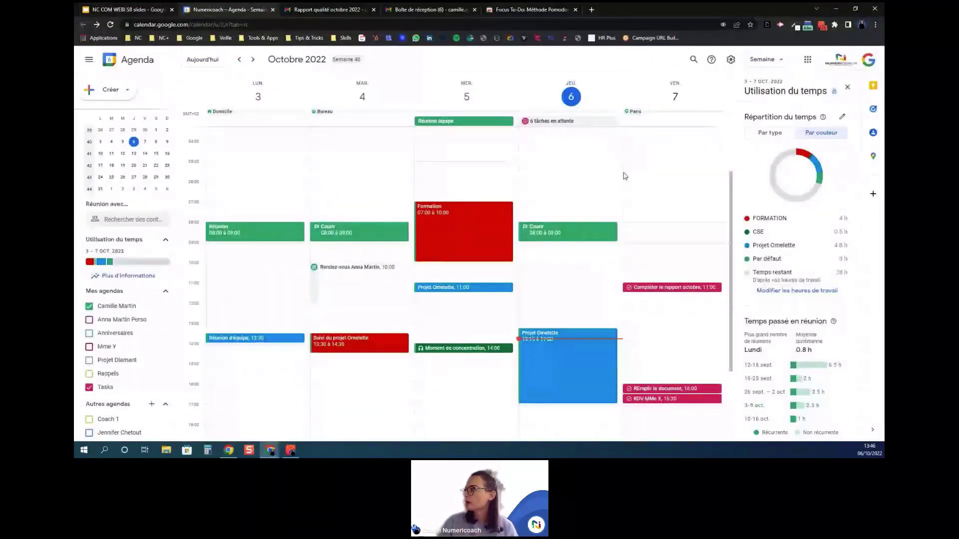
# Step: Close the calendar's time insights, then open the Google Tasks list "Mes tâches" to review it and close it again
pyautogui.click(846, 88)
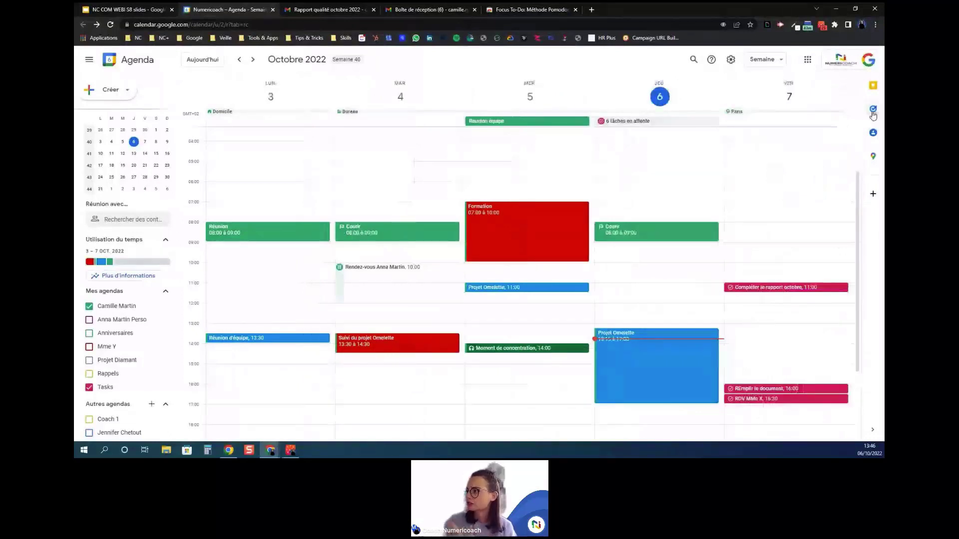
pyautogui.click(873, 111)
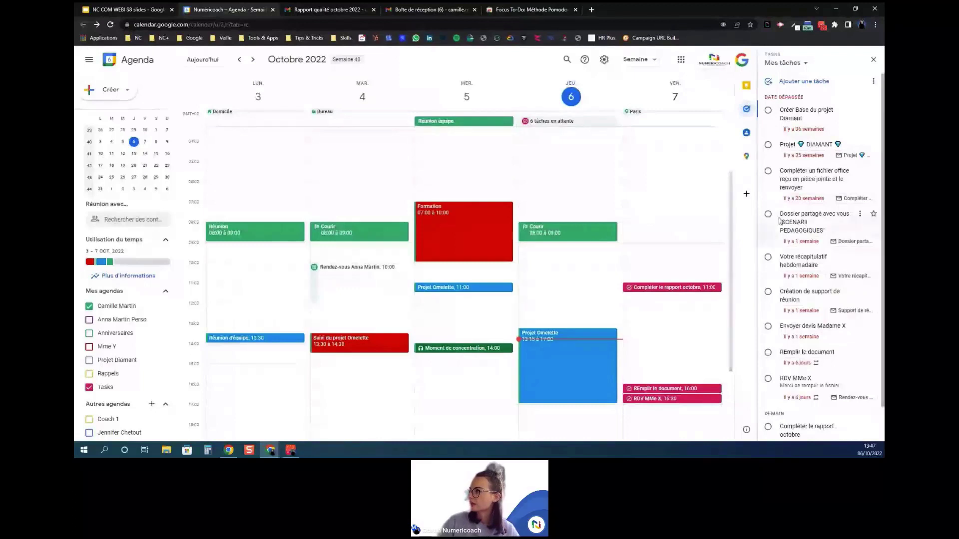
pyautogui.click(873, 59)
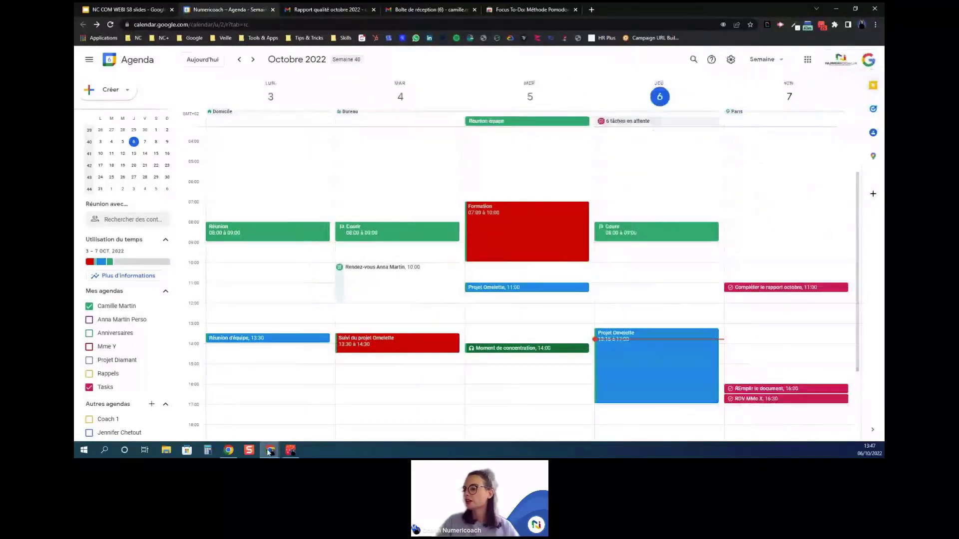
# Step: Switch back to the Focus To-Do window and close it
pyautogui.moveTo(269, 451)
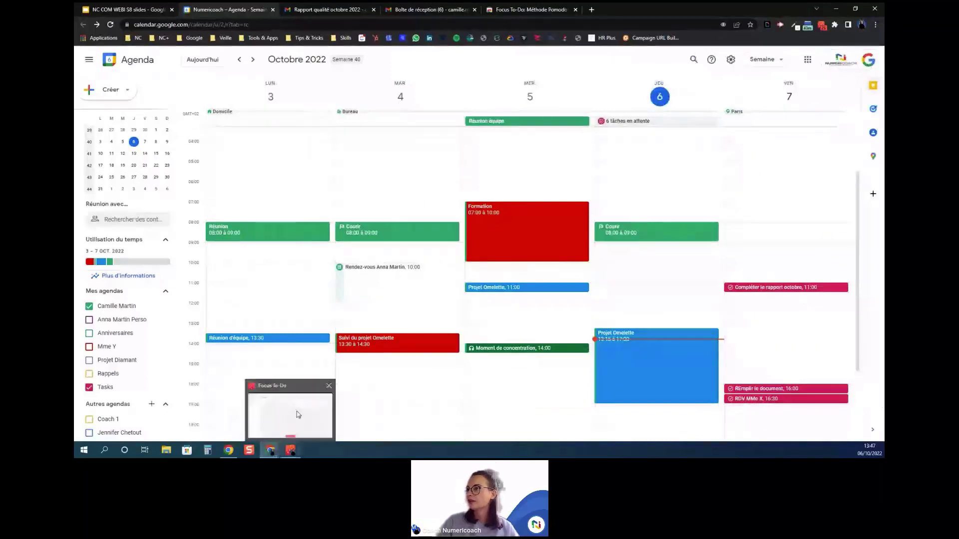
pyautogui.click(291, 450)
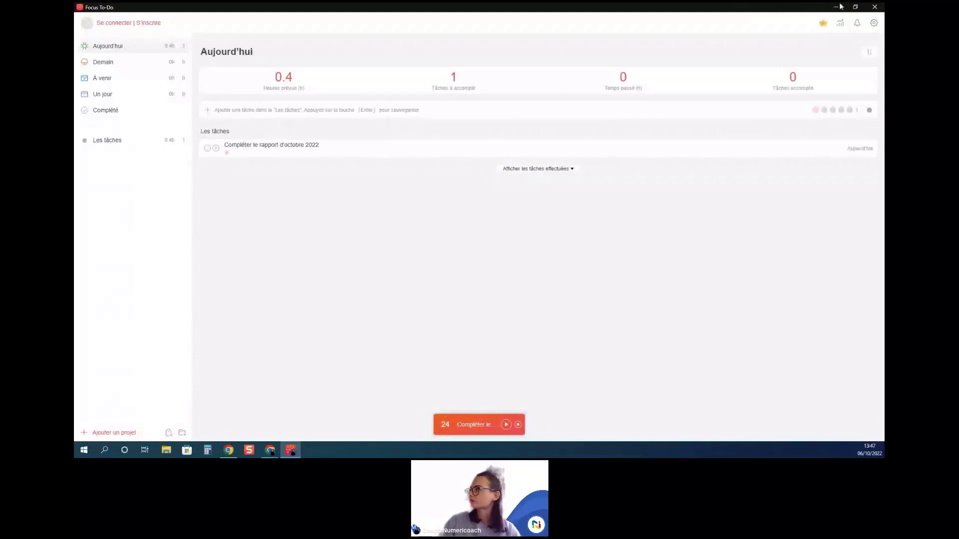
pyautogui.click(876, 8)
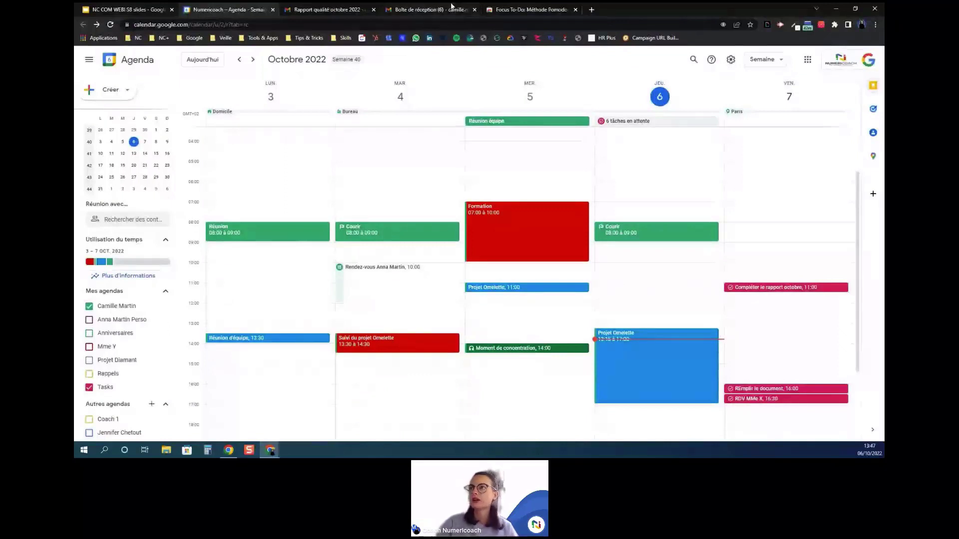
# Step: Search the Chrome Web Store for "button for google calendar" and open the Button for Google Calendar™ extension page
pyautogui.click(508, 7)
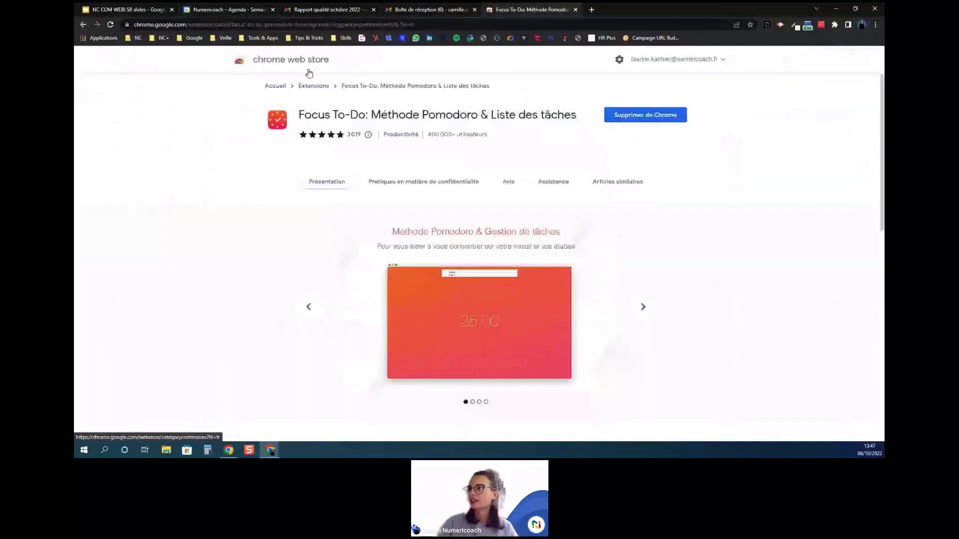
pyautogui.click(259, 62)
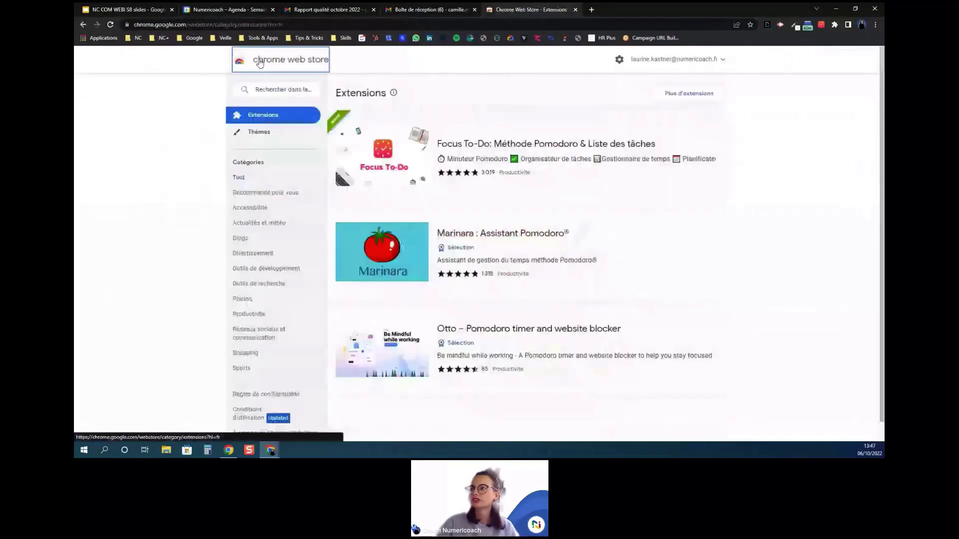
pyautogui.click(278, 89)
pyautogui.write('but')
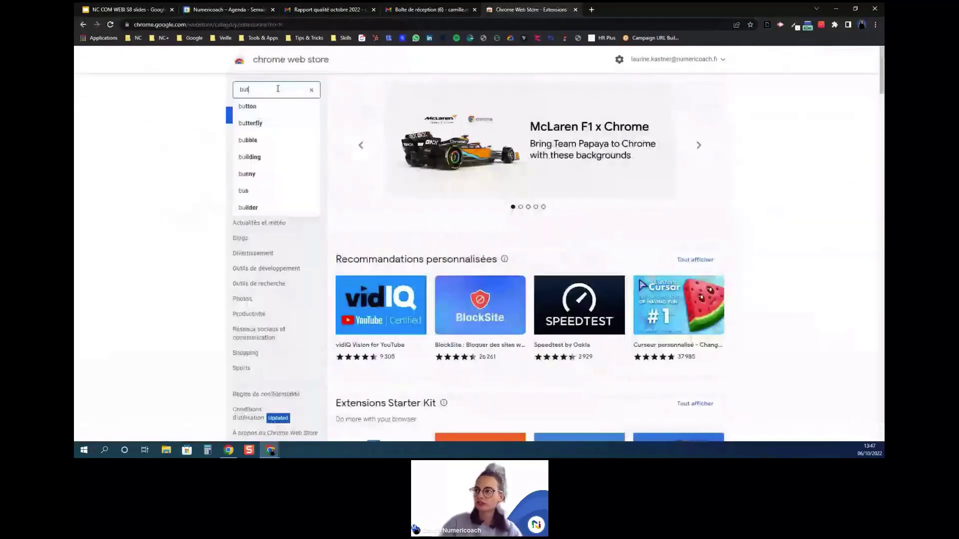
pyautogui.write('ton for googl')
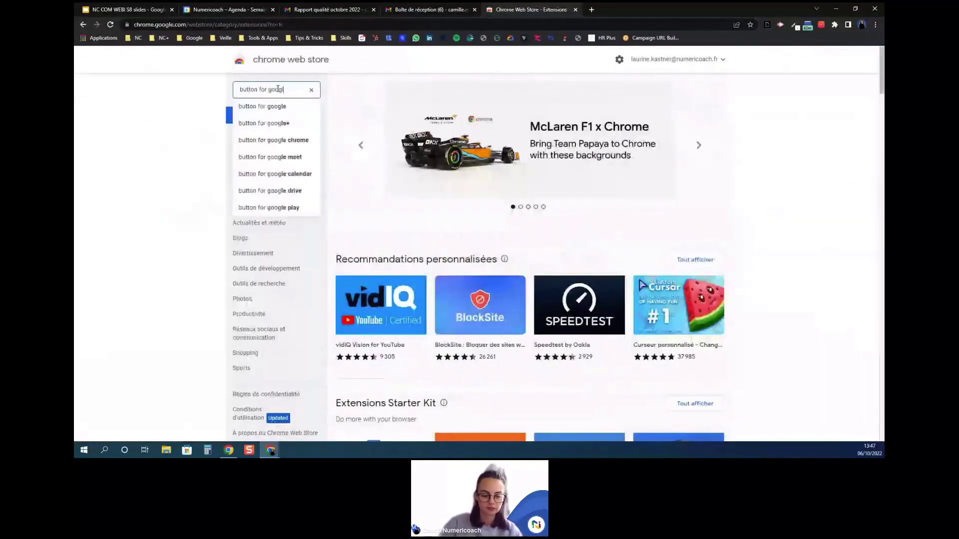
pyautogui.write('e calendar')
pyautogui.press('Return')
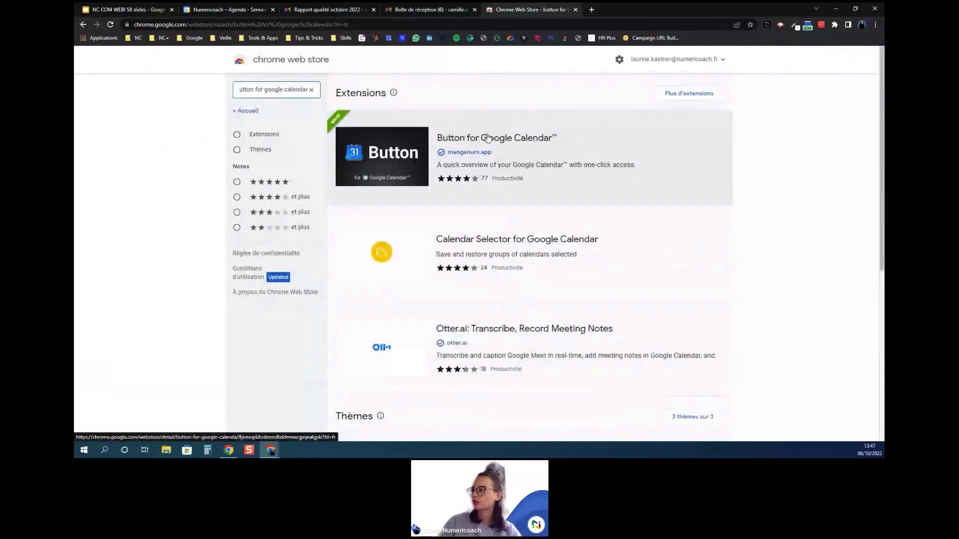
pyautogui.click(484, 144)
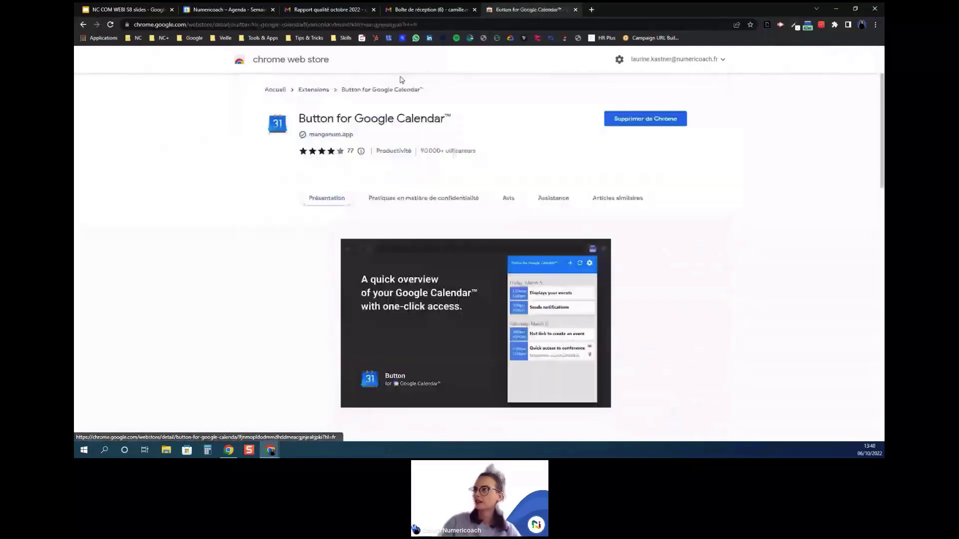
# Step: Select the web address of the Button for Google Calendar™ store page and switch to the other window
pyautogui.click(363, 25)
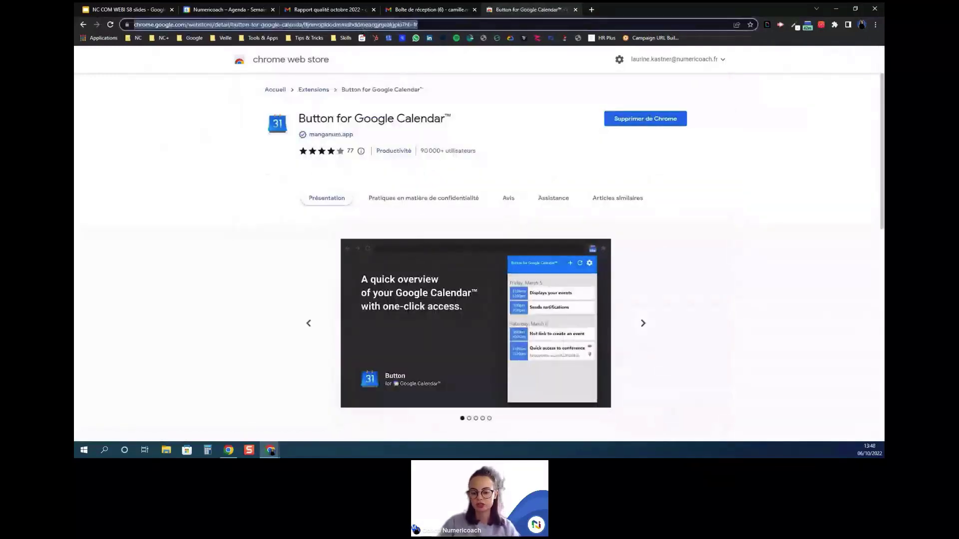
pyautogui.hotkey('alt', 'Tab')
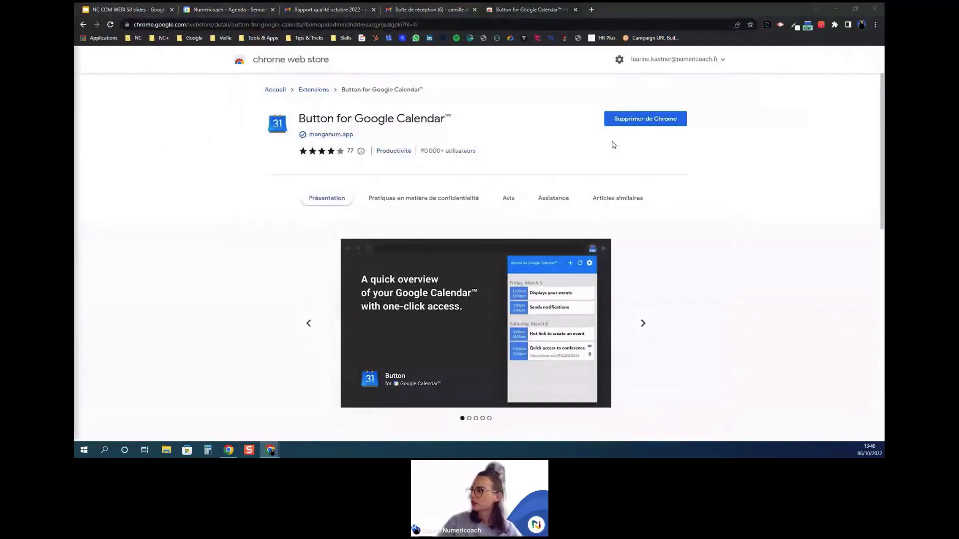
# Step: Look through the installed extensions for Button for Google Calendar™ and open its list of upcoming events
pyautogui.click(808, 28)
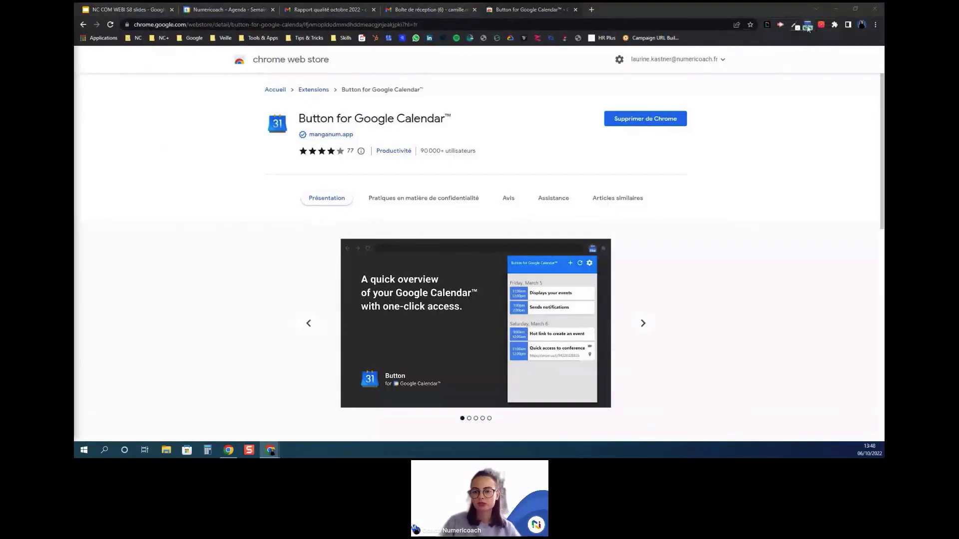
pyautogui.click(833, 25)
pyautogui.scroll(-4, 795, 101)
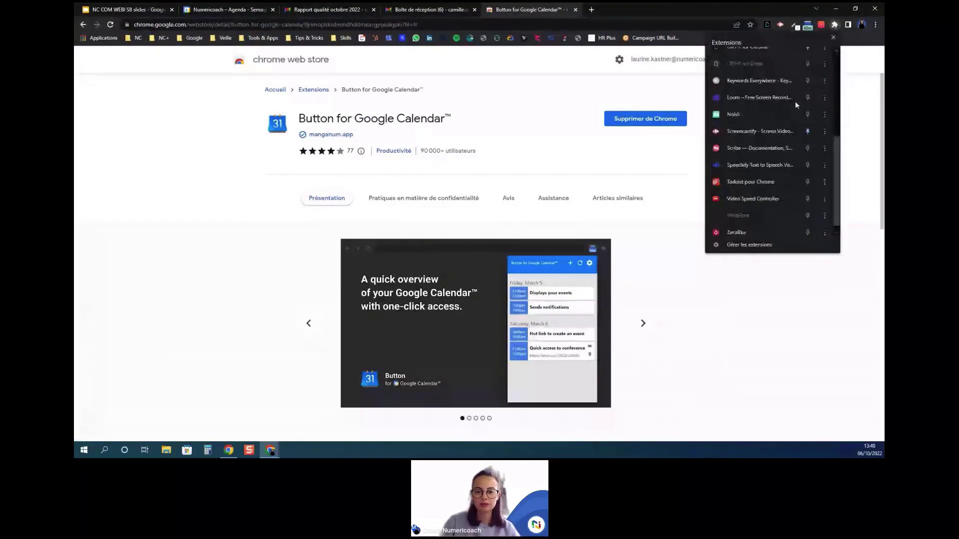
pyautogui.scroll(4, 795, 101)
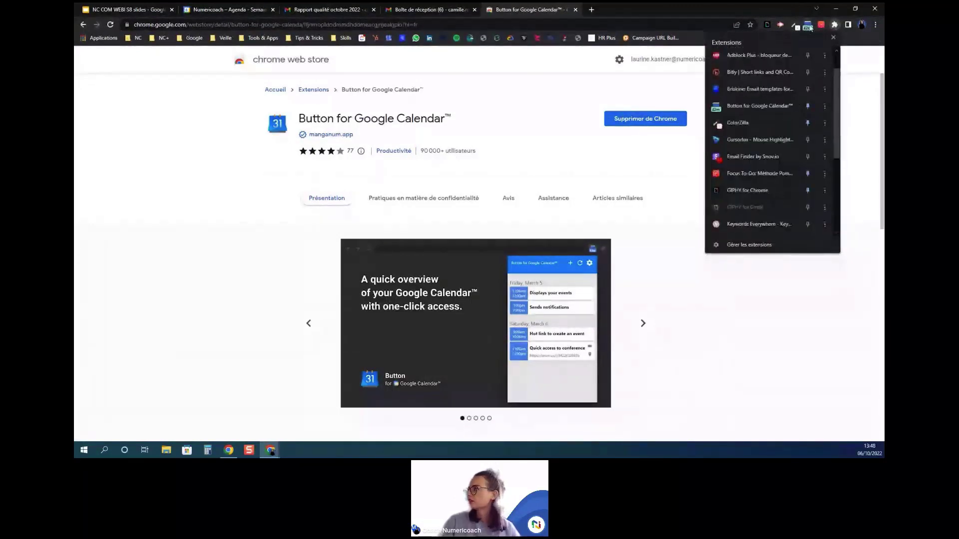
pyautogui.click(809, 26)
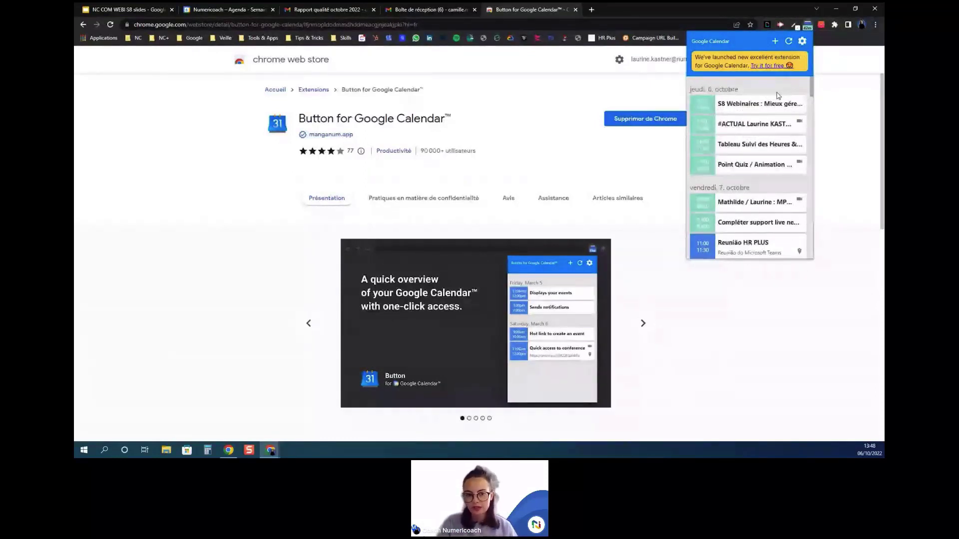
# Step: Close the Google Calendar tab and open the calendar extension's event list over the Gmail message "Rapport qualité octobre 2022"
pyautogui.click(247, 10)
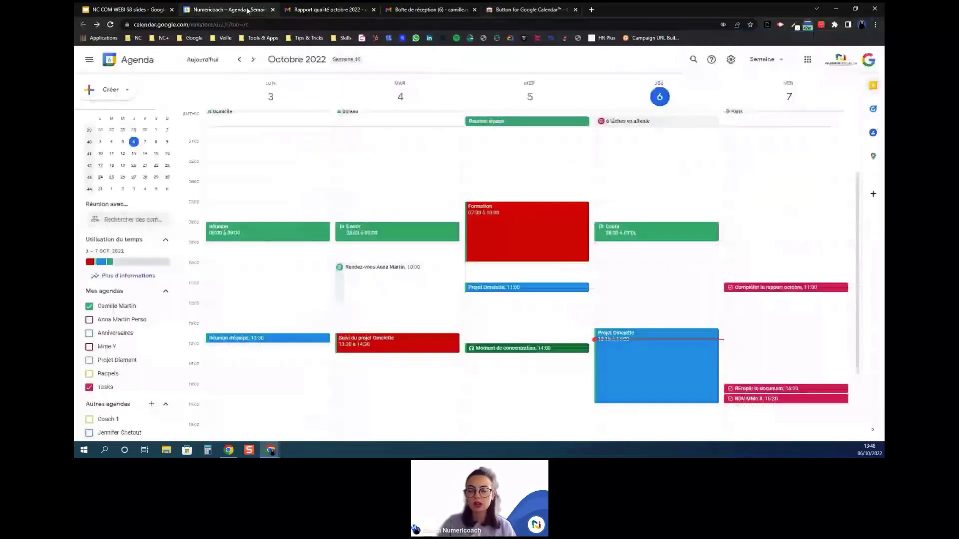
pyautogui.click(273, 10)
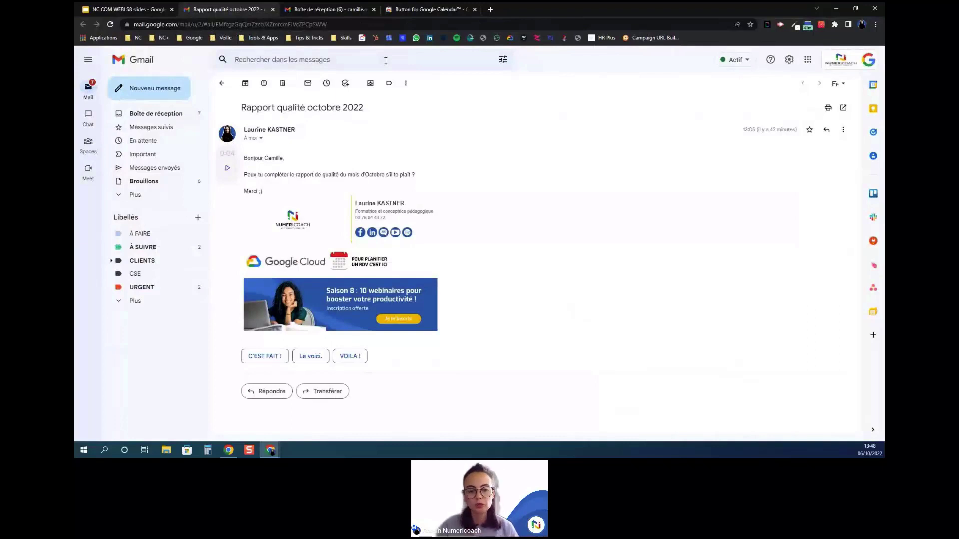
pyautogui.click(807, 25)
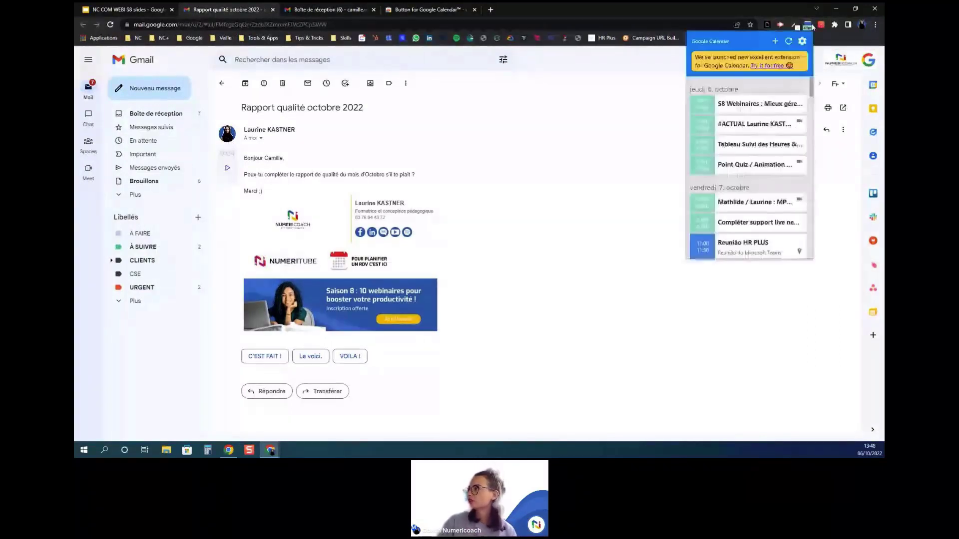